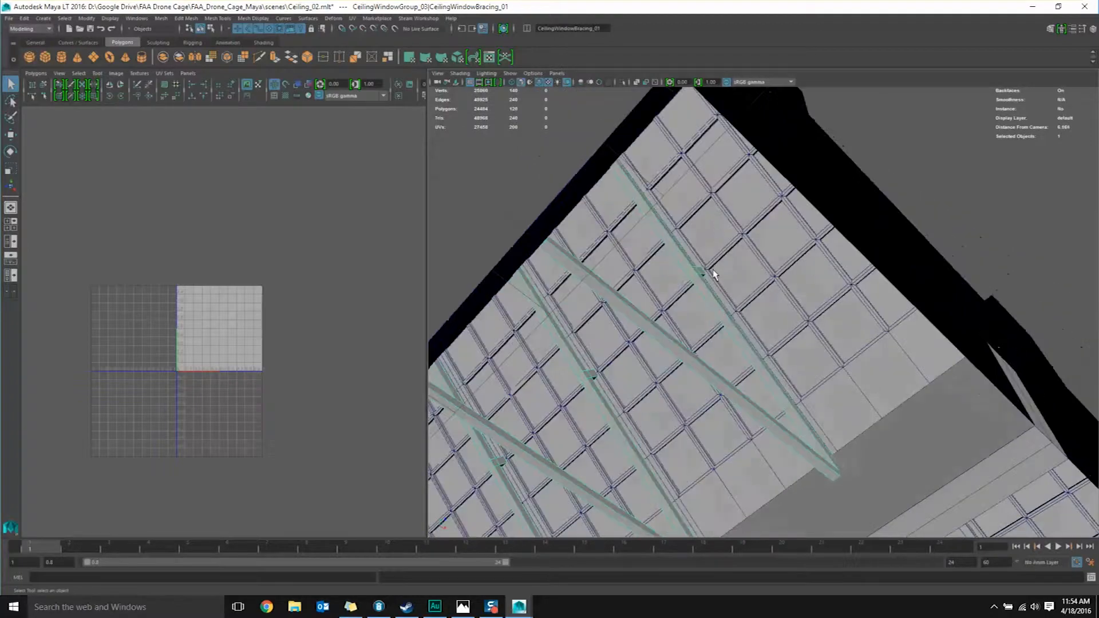
Step: Select all faces of the end brace on the window bracing and apply Automatic UV mapping with 6 planes
{"action": "right_click_drag", "start_coordinate": [696, 296], "coordinate": [688, 305]}
{"action": "left_click_drag", "start_coordinate": [688, 306], "coordinate": [737, 289], "text": "alt"}
{"action": "scroll", "coordinate": [736, 298], "scroll_direction": "down", "scroll_amount": 3}
{"action": "left_click_drag", "start_coordinate": [816, 430], "coordinate": [822, 429]}
{"action": "mouse_move", "coordinate": [798, 299]}
{"action": "left_mouse_down", "text": "alt"}
{"action": "mouse_move", "coordinate": [805, 358]}
{"action": "mouse_move", "coordinate": [808, 314]}
{"action": "left_mouse_up", "text": "alt"}
{"action": "scroll", "coordinate": [808, 314], "scroll_direction": "up", "scroll_amount": 2}
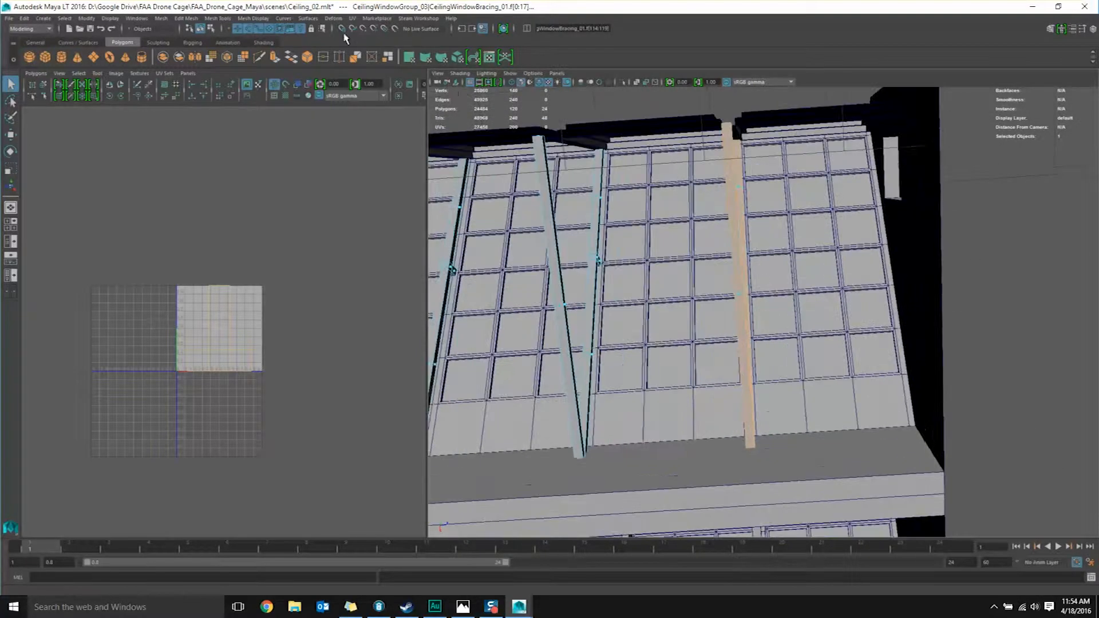
{"action": "left_click", "coordinate": [352, 19]}
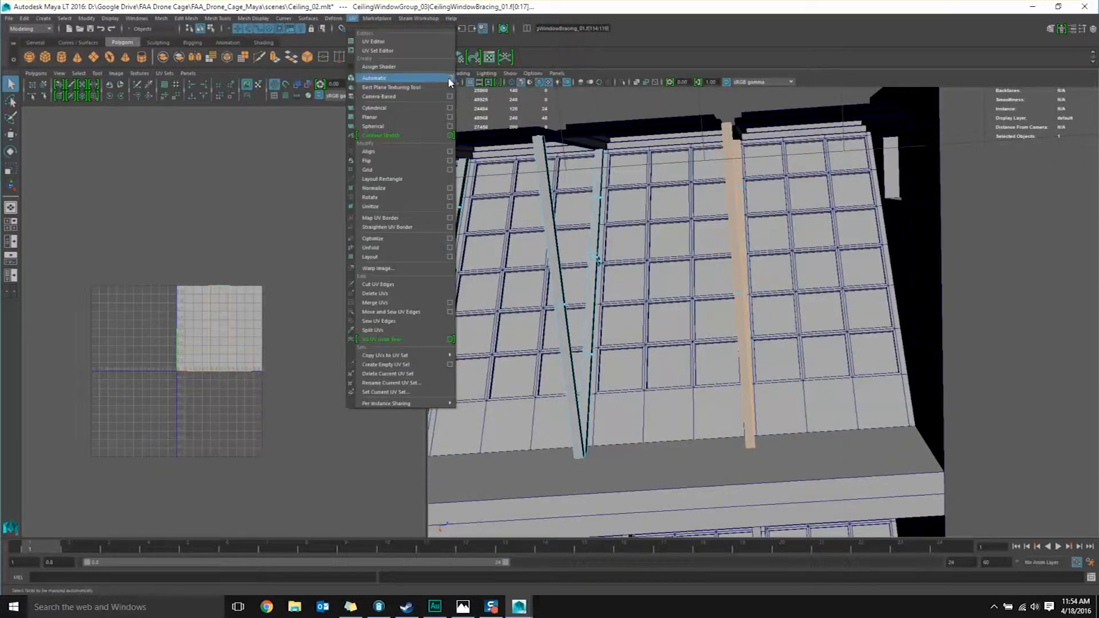
{"action": "left_click", "coordinate": [450, 79]}
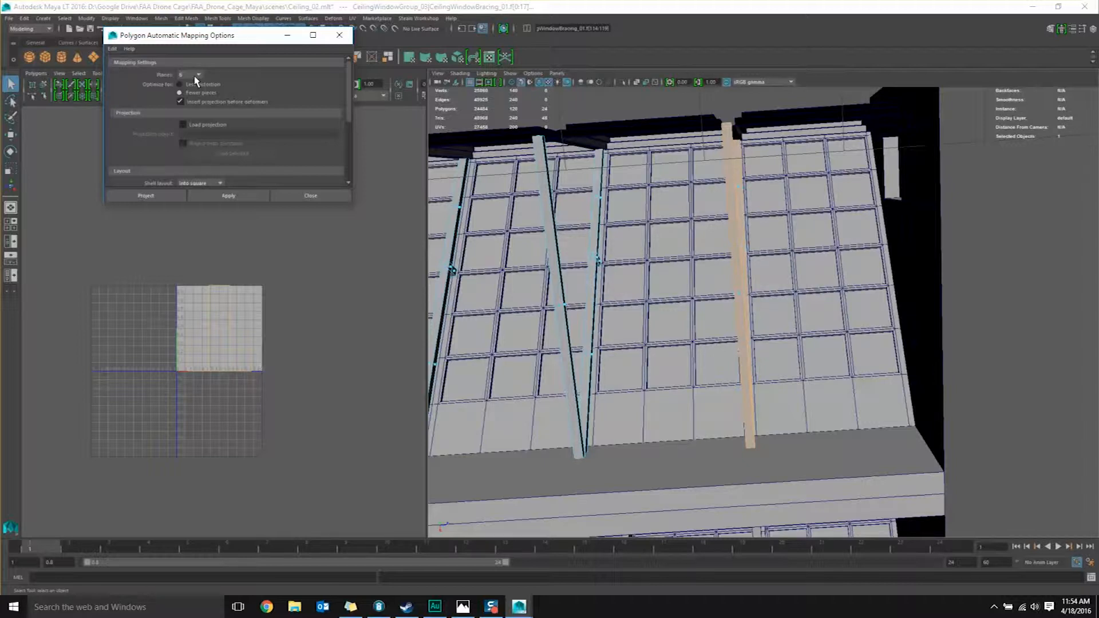
{"action": "left_click", "coordinate": [230, 196]}
Step: Move the end brace's newly mapped UV shells out of the 0-1 UV square and dismiss the mapping options
{"action": "scroll", "coordinate": [290, 335], "scroll_direction": "down", "scroll_amount": 5}
{"action": "key", "text": "w"}
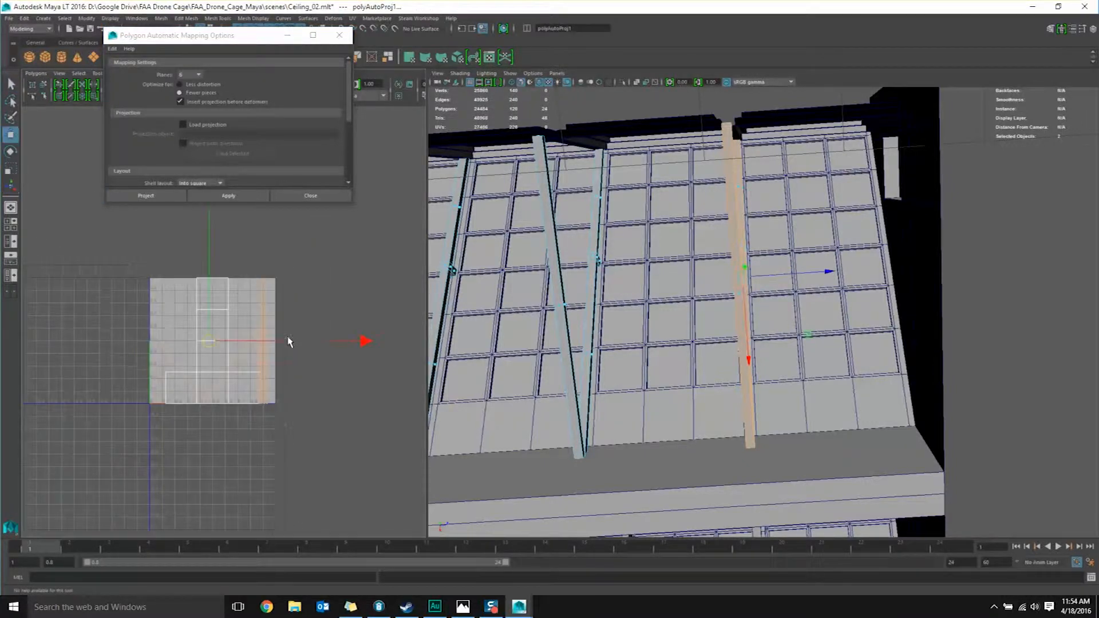
{"action": "left_click_drag", "start_coordinate": [365, 341], "coordinate": [512, 342]}
{"action": "middle_click_drag", "start_coordinate": [334, 339], "coordinate": [265, 344], "text": "alt"}
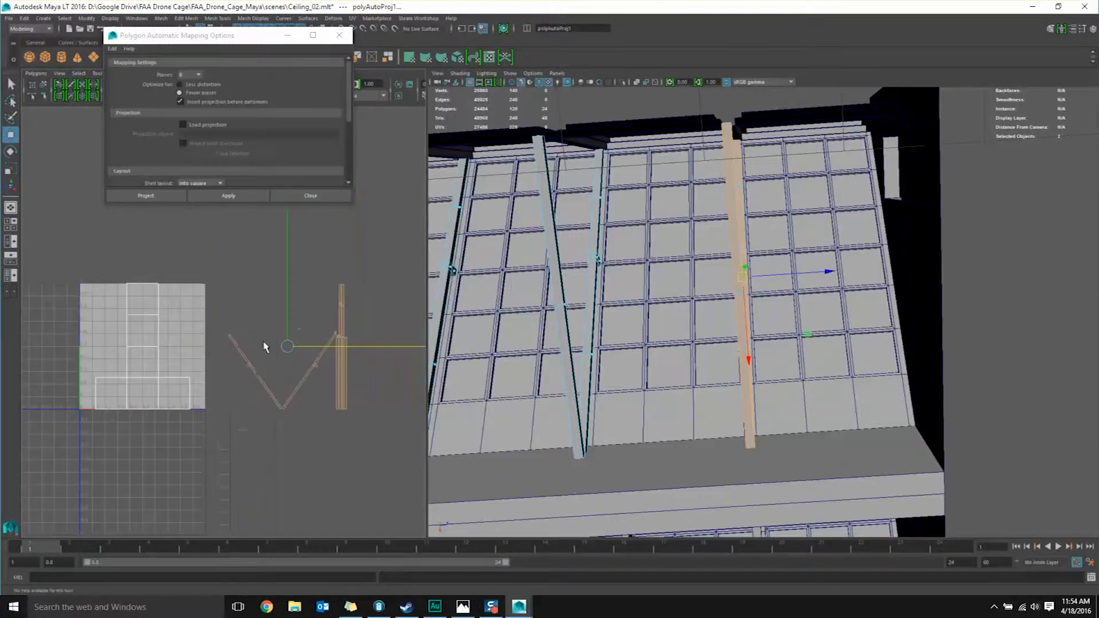
{"action": "right_click_drag", "start_coordinate": [265, 344], "coordinate": [291, 350], "text": "alt"}
{"action": "middle_click_drag", "start_coordinate": [304, 350], "coordinate": [216, 329], "text": "alt"}
{"action": "middle_click_drag", "start_coordinate": [353, 319], "coordinate": [316, 326], "text": "alt"}
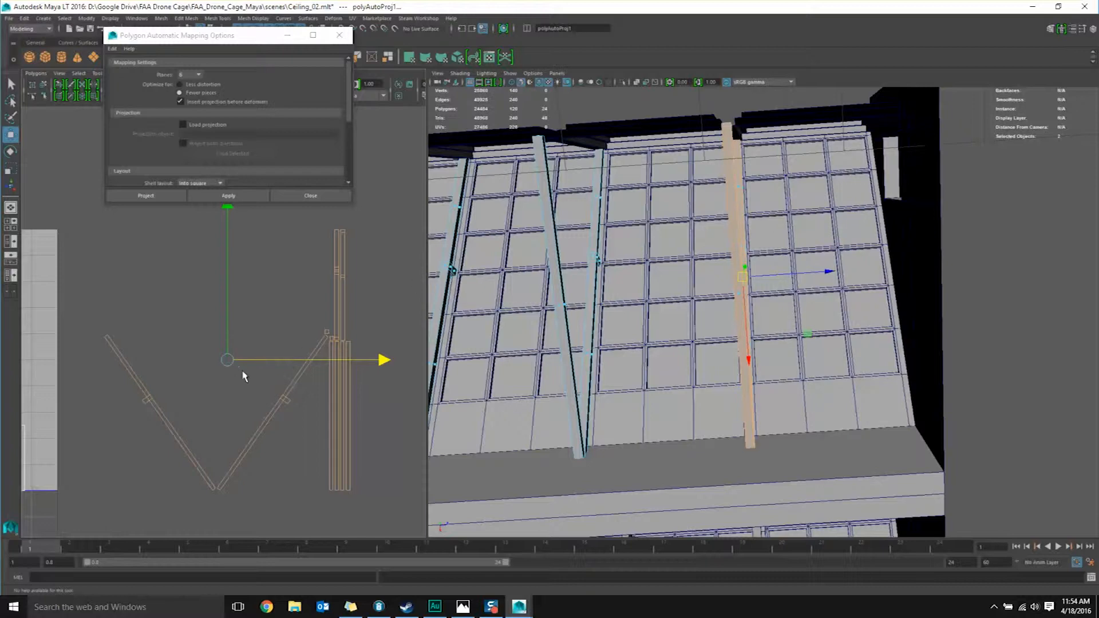
{"action": "scroll", "coordinate": [310, 362], "scroll_direction": "up", "scroll_amount": 1}
{"action": "left_click", "coordinate": [310, 195]}
{"action": "middle_click_drag", "start_coordinate": [306, 338], "coordinate": [309, 300], "text": "alt"}
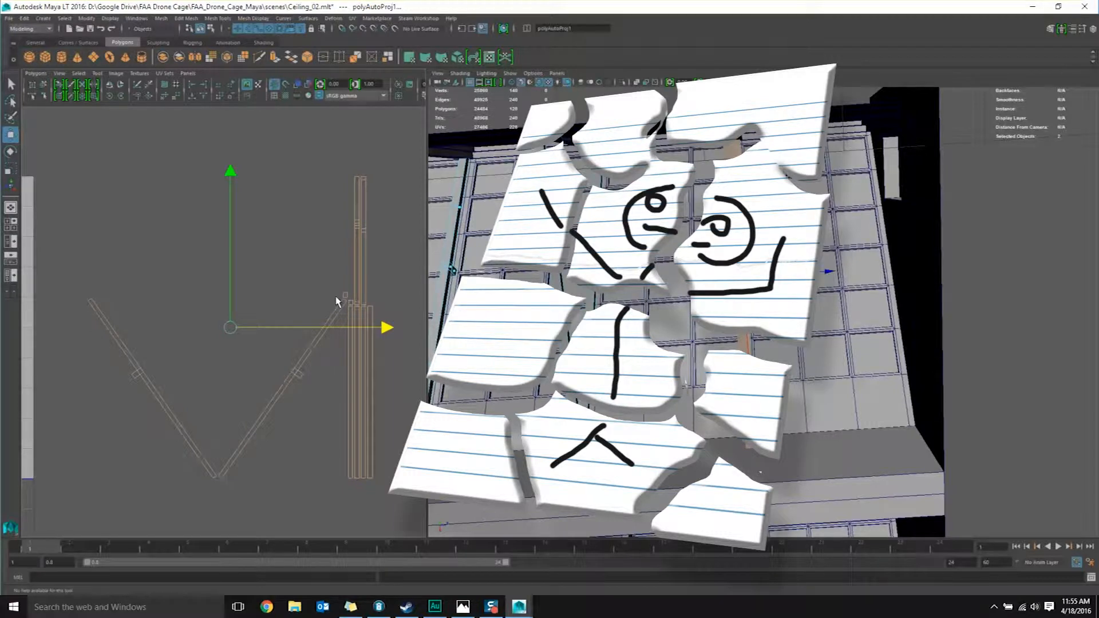
Step: Flip one of the two slanted UV shells horizontally and place it alongside the matching slanted shell
{"action": "scroll", "coordinate": [242, 331], "scroll_direction": "up", "scroll_amount": 2}
{"action": "right_click_drag", "start_coordinate": [241, 329], "coordinate": [243, 354]}
{"action": "left_click_drag", "start_coordinate": [47, 343], "coordinate": [150, 412]}
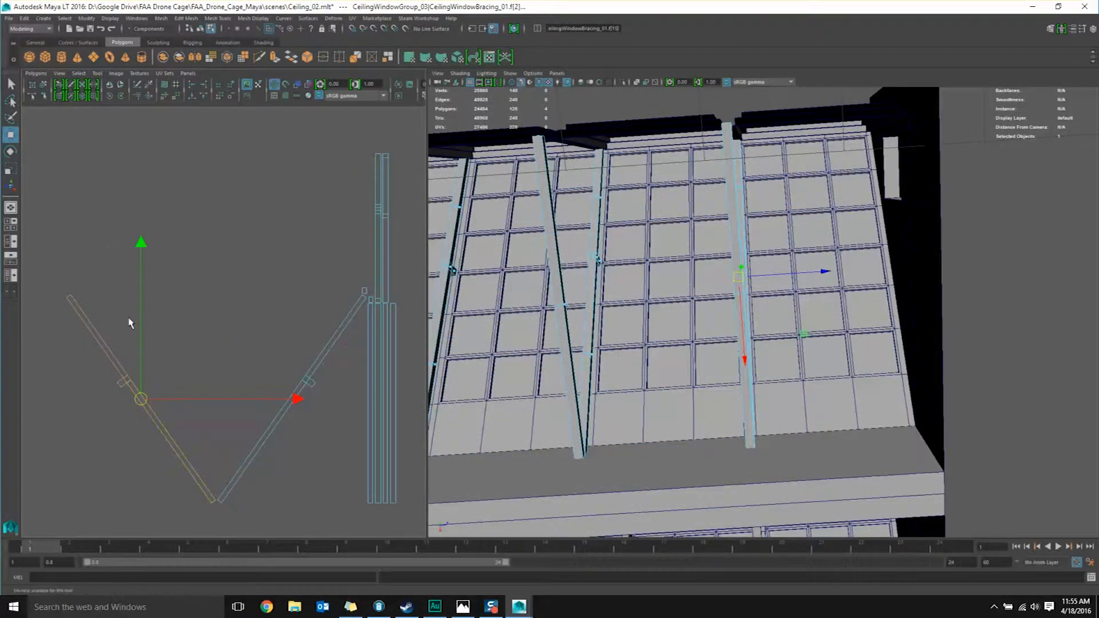
{"action": "left_click", "coordinate": [121, 86]}
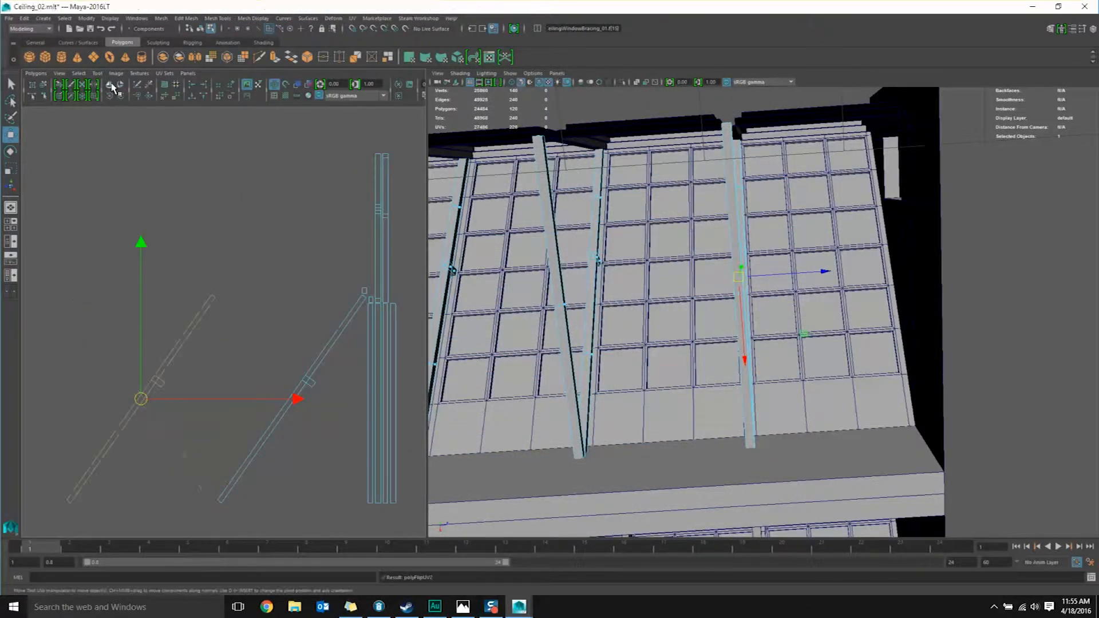
{"action": "left_click_drag", "start_coordinate": [294, 400], "coordinate": [435, 412]}
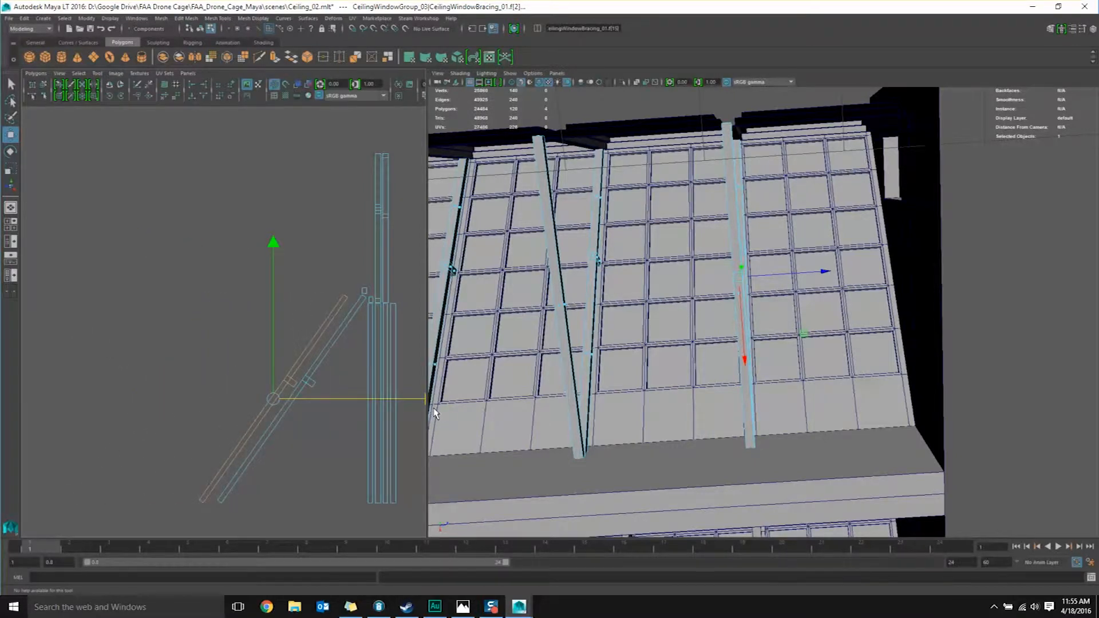
{"action": "middle_click_drag", "start_coordinate": [356, 389], "coordinate": [297, 377], "text": "alt"}
Step: Rotate both slanted shells upright, place them beside the vertical shells, and flip the outermost one horizontally
{"action": "left_click_drag", "start_coordinate": [219, 381], "coordinate": [275, 401]}
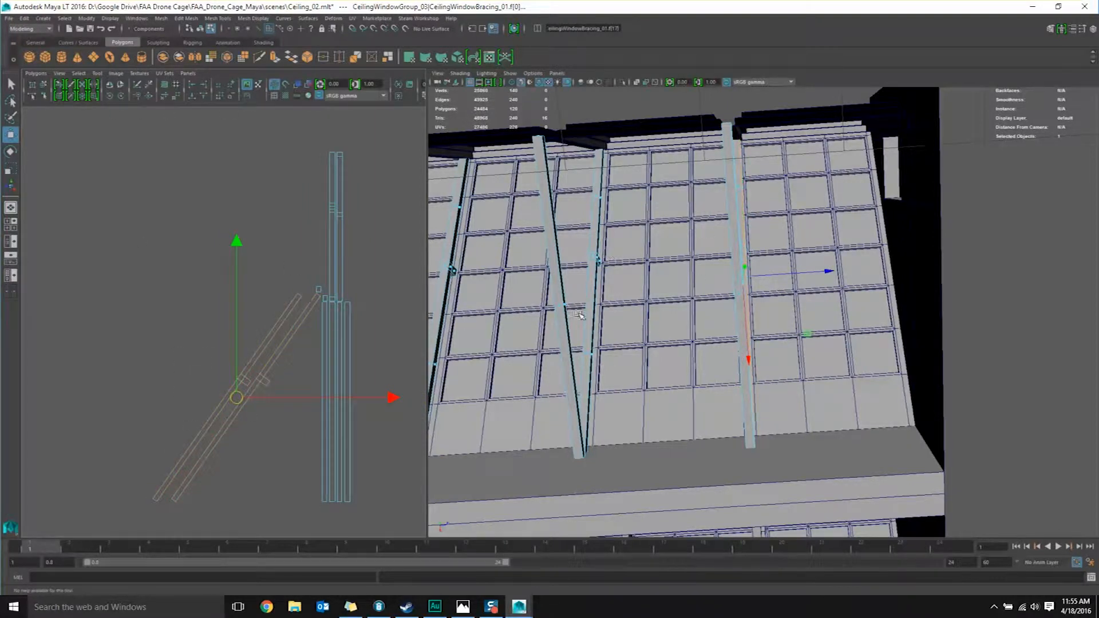
{"action": "key", "text": "e"}
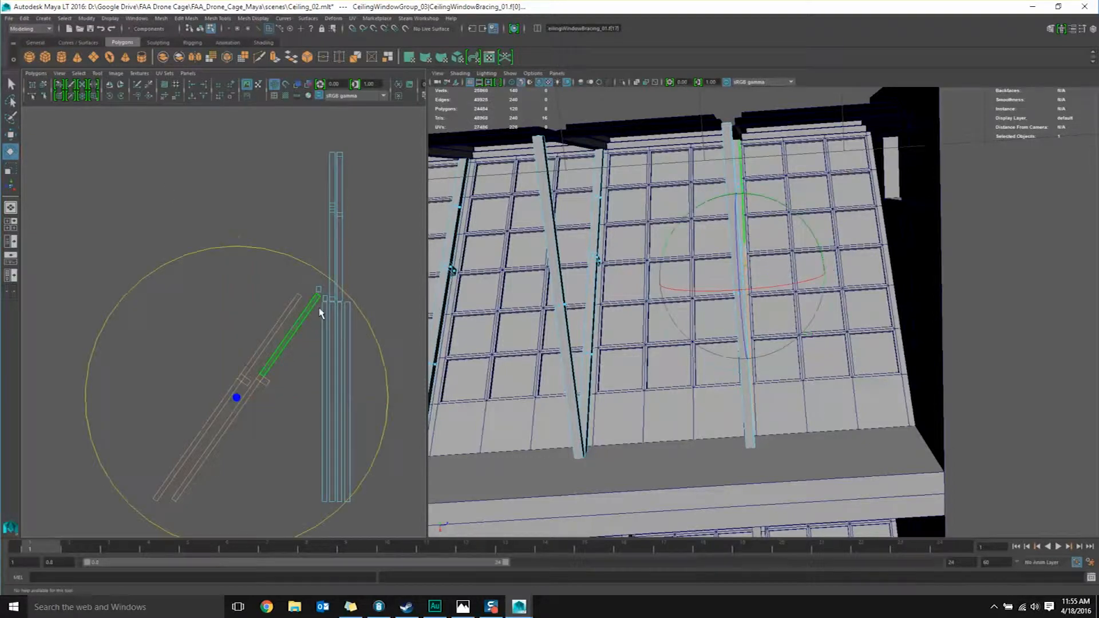
{"action": "left_click_drag", "start_coordinate": [310, 273], "coordinate": [224, 250]}
{"action": "key", "text": "w"}
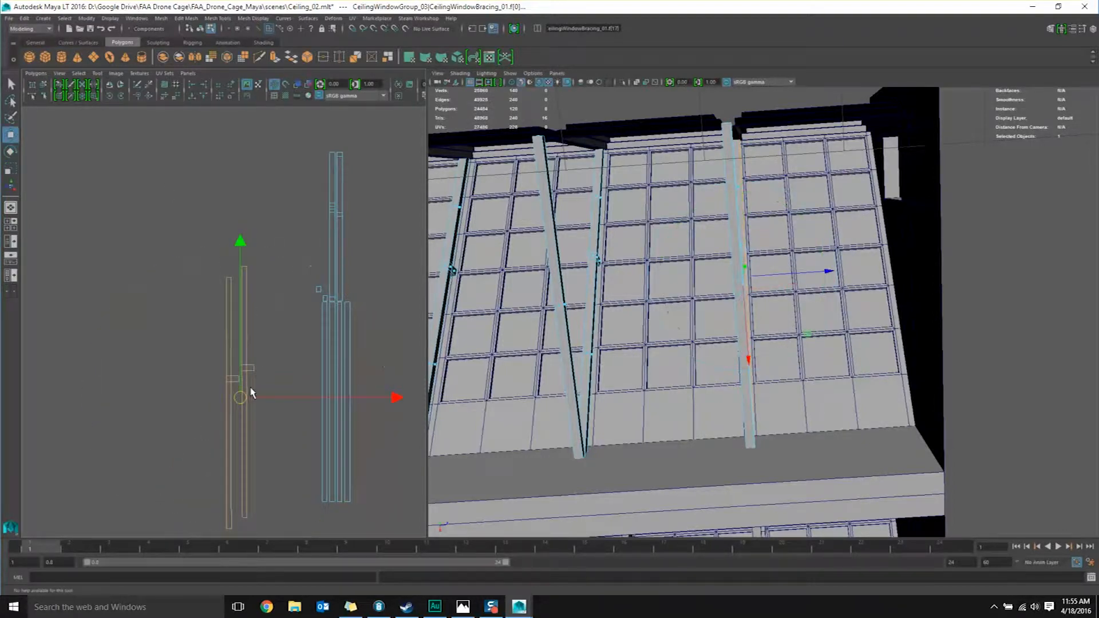
{"action": "left_click_drag", "start_coordinate": [263, 387], "coordinate": [384, 363]}
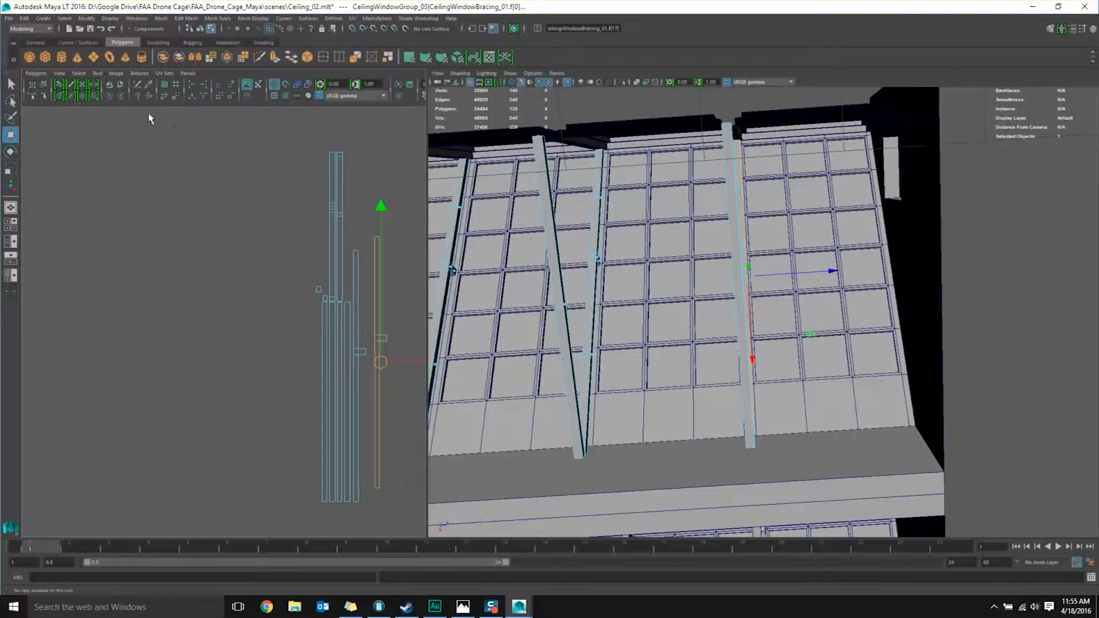
{"action": "left_click", "coordinate": [112, 85]}
{"action": "left_click", "coordinate": [271, 243]}
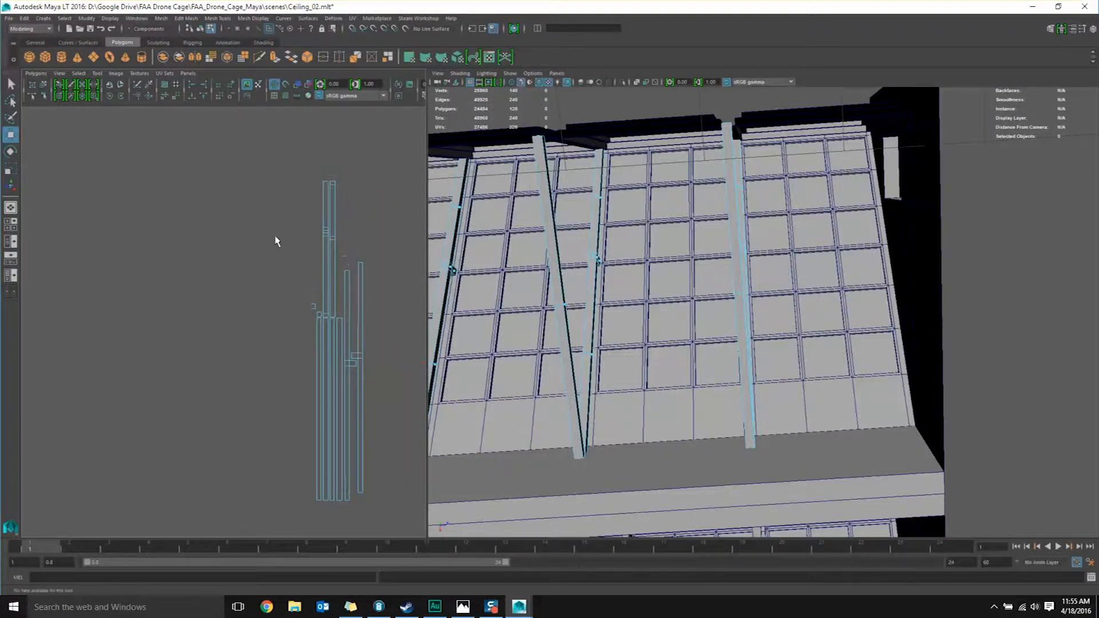
Step: Move the two stacked upper shells down to the free side of the row of vertical shells
{"action": "left_click_drag", "start_coordinate": [333, 224], "coordinate": [347, 233]}
{"action": "right_click_drag", "start_coordinate": [319, 214], "coordinate": [319, 238]}
{"action": "left_click_drag", "start_coordinate": [295, 165], "coordinate": [348, 252]}
{"action": "scroll", "coordinate": [348, 256], "scroll_direction": "up", "scroll_amount": 4}
{"action": "middle_click_drag", "start_coordinate": [348, 255], "coordinate": [210, 290], "text": "alt"}
{"action": "left_click", "coordinate": [221, 189]}
{"action": "left_click_drag", "start_coordinate": [221, 184], "coordinate": [297, 214]}
{"action": "middle_click_drag", "start_coordinate": [266, 275], "coordinate": [262, 322], "text": "alt"}
{"action": "scroll", "coordinate": [259, 310], "scroll_direction": "down", "scroll_amount": 3}
{"action": "middle_click_drag", "start_coordinate": [276, 239], "coordinate": [278, 220], "text": "alt"}
{"action": "left_click", "coordinate": [266, 210]}
{"action": "left_click_drag", "start_coordinate": [227, 215], "coordinate": [299, 263]}
{"action": "middle_click_drag", "start_coordinate": [245, 269], "coordinate": [265, 220], "text": "alt"}
{"action": "left_click_drag", "start_coordinate": [282, 225], "coordinate": [258, 385]}
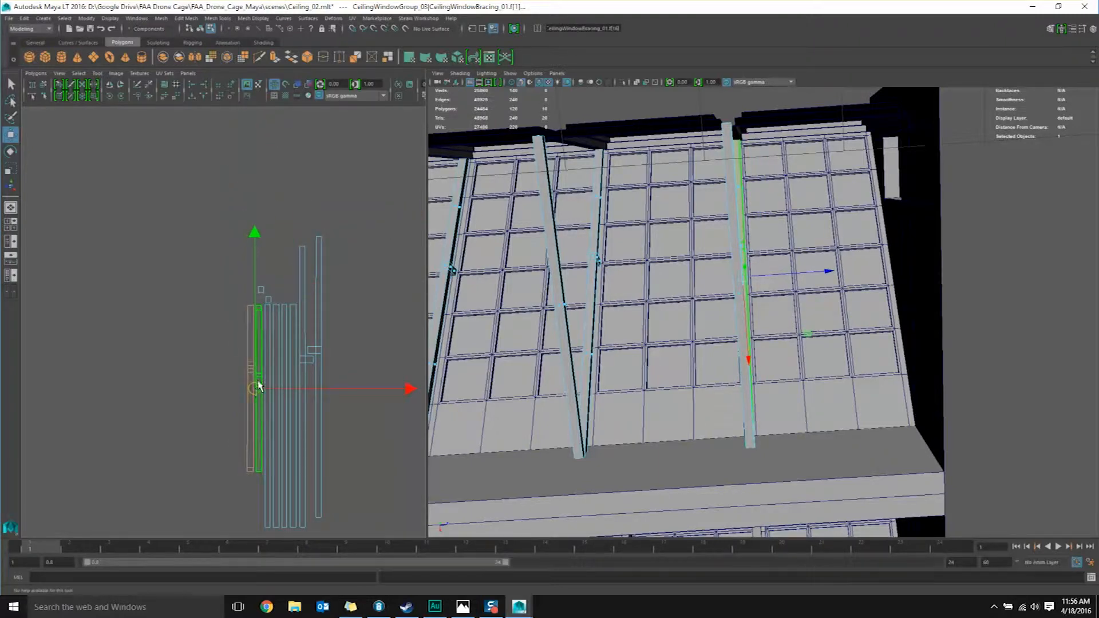
Step: Tuck a small end piece in with the long shells and move the whole brace layout close to the UV square
{"action": "scroll", "coordinate": [257, 385], "scroll_direction": "up", "scroll_amount": 3}
{"action": "left_click", "coordinate": [290, 264]}
{"action": "left_click_drag", "start_coordinate": [290, 263], "coordinate": [386, 201]}
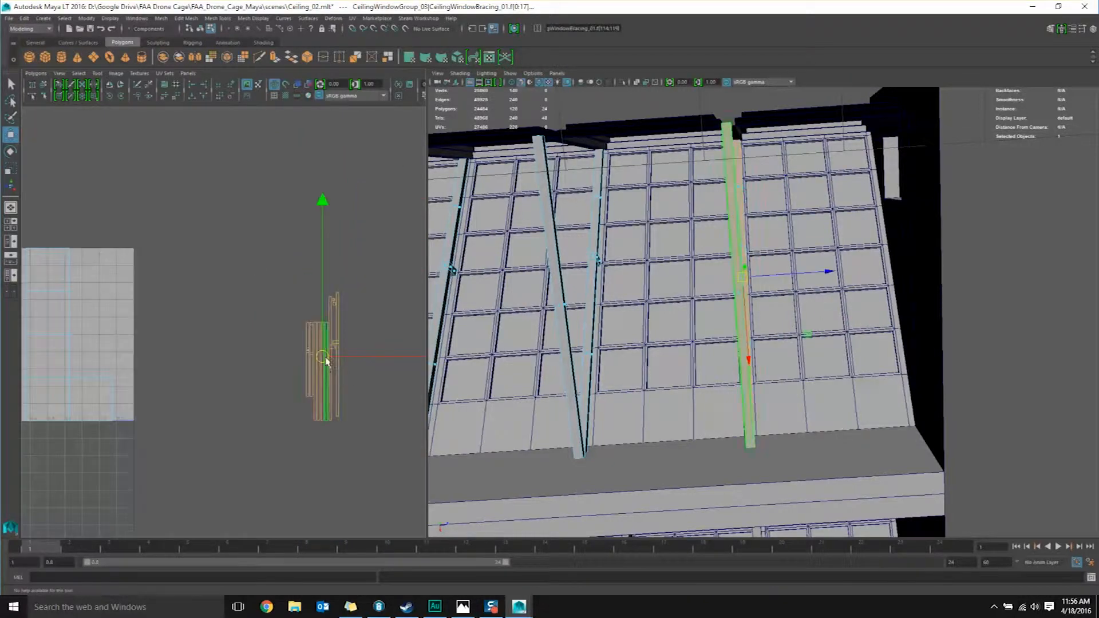
{"action": "left_click_drag", "start_coordinate": [323, 359], "coordinate": [160, 342]}
{"action": "middle_click_drag", "start_coordinate": [177, 341], "coordinate": [330, 341], "text": "alt"}
Step: Move the other braces' UV shells above the UV square and place the end brace's shells just inside the square's outer edge
{"action": "left_click_drag", "start_coordinate": [103, 201], "coordinate": [281, 469]}
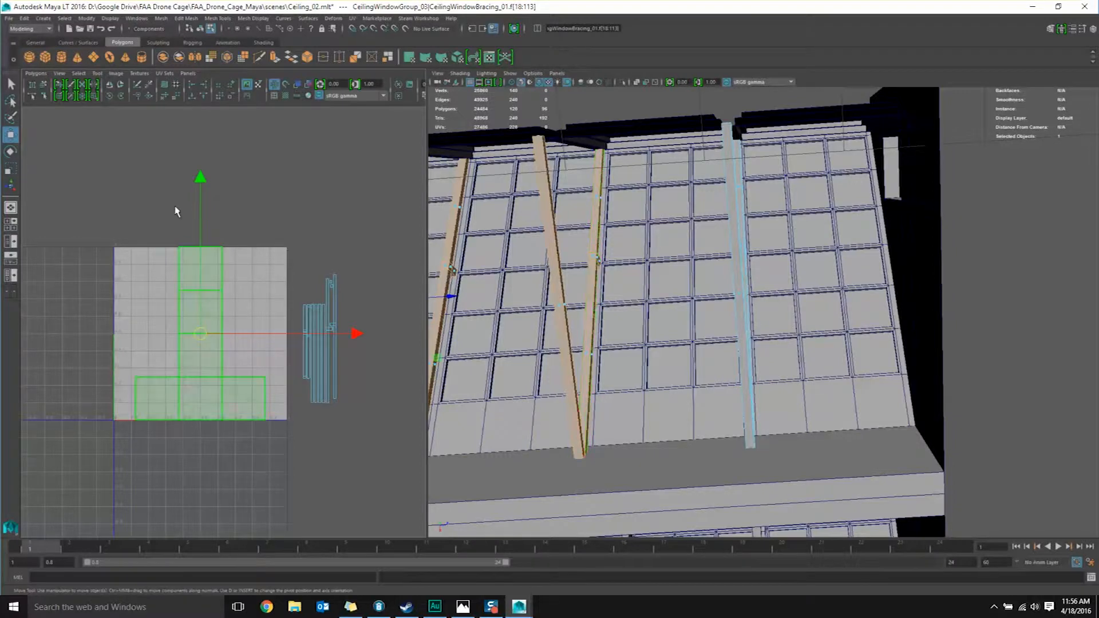
{"action": "left_click_drag", "start_coordinate": [205, 179], "coordinate": [206, 77]}
{"action": "left_click_drag", "start_coordinate": [201, 230], "coordinate": [211, 133]}
{"action": "left_click_drag", "start_coordinate": [280, 257], "coordinate": [374, 428]}
{"action": "left_click_drag", "start_coordinate": [325, 336], "coordinate": [266, 336]}
{"action": "left_click", "coordinate": [301, 375]}
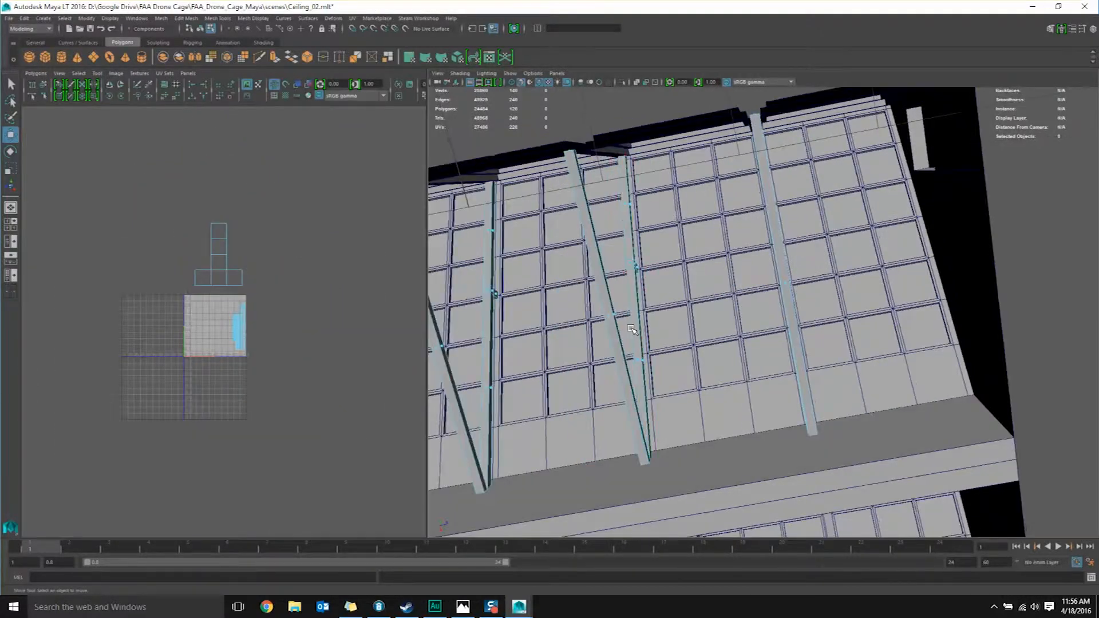
Step: Return to object selection, select the slanted windows mesh CeilingSlantedWindows_01, and switch it to face selection
{"action": "key", "text": "F8"}
{"action": "key", "text": "q"}
{"action": "left_click", "coordinate": [854, 289]}
{"action": "middle_click_drag", "start_coordinate": [854, 290], "coordinate": [704, 314], "text": "alt"}
{"action": "left_click_drag", "start_coordinate": [662, 321], "coordinate": [700, 299], "text": "alt"}
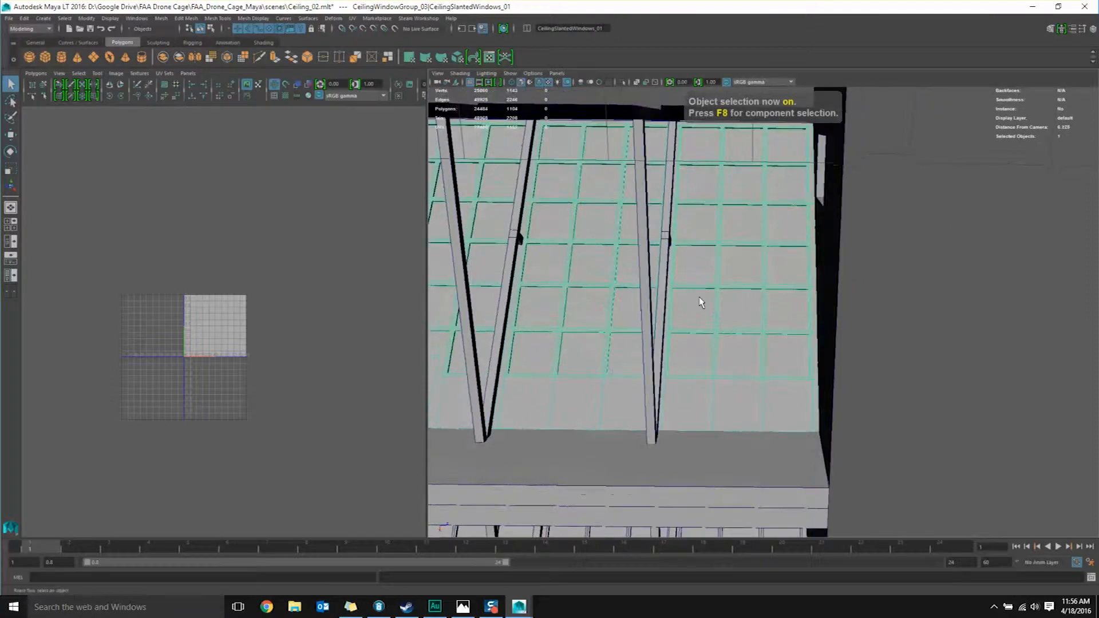
{"action": "middle_click_drag", "start_coordinate": [481, 305], "coordinate": [693, 319], "text": "alt"}
{"action": "middle_click_drag", "start_coordinate": [570, 297], "coordinate": [839, 312], "text": "alt"}
{"action": "right_click_drag", "start_coordinate": [826, 317], "coordinate": [660, 324], "text": "alt"}
{"action": "middle_click_drag", "start_coordinate": [660, 324], "coordinate": [693, 322], "text": "alt"}
{"action": "right_click_drag", "start_coordinate": [724, 331], "coordinate": [751, 332], "text": "alt"}
{"action": "middle_click_drag", "start_coordinate": [751, 332], "coordinate": [704, 341], "text": "alt"}
{"action": "left_click_drag", "start_coordinate": [682, 337], "coordinate": [690, 339], "text": "alt"}
{"action": "middle_click_drag", "start_coordinate": [691, 339], "coordinate": [687, 321], "text": "alt"}
{"action": "right_click_drag", "start_coordinate": [682, 253], "coordinate": [683, 276]}
{"action": "middle_click_drag", "start_coordinate": [683, 276], "coordinate": [789, 282], "text": "alt"}
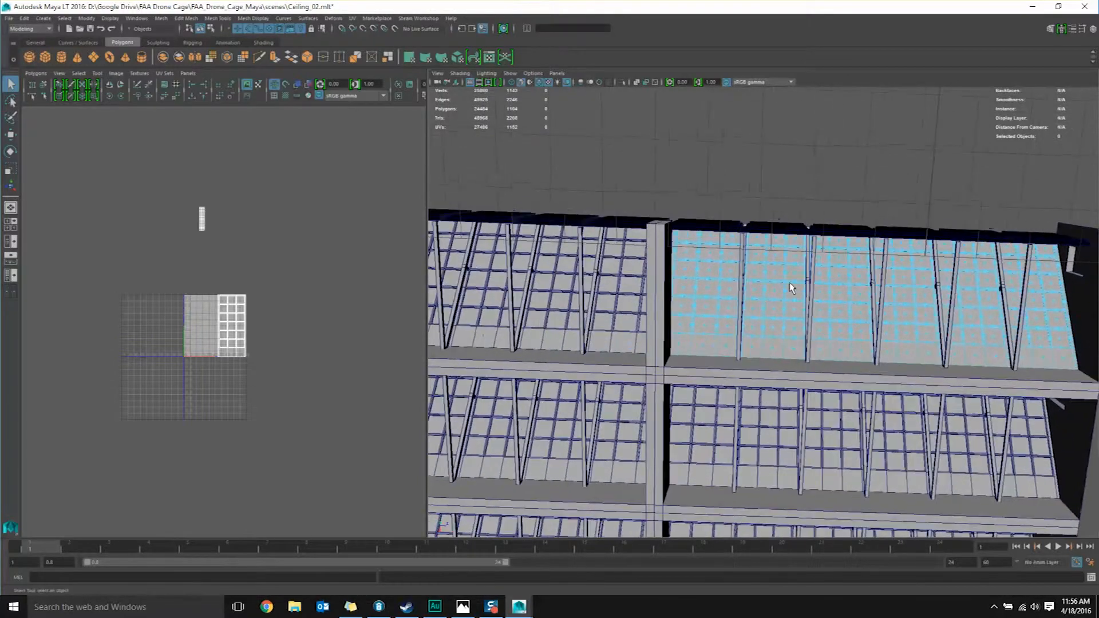
Step: Switch to a full-size orthographic view showing the slanted windows mesh's faces
{"action": "scroll", "coordinate": [789, 283], "scroll_direction": "up", "scroll_amount": 5}
{"action": "key", "text": "space"}
{"action": "left_click", "coordinate": [487, 235]}
{"action": "key", "text": "space"}
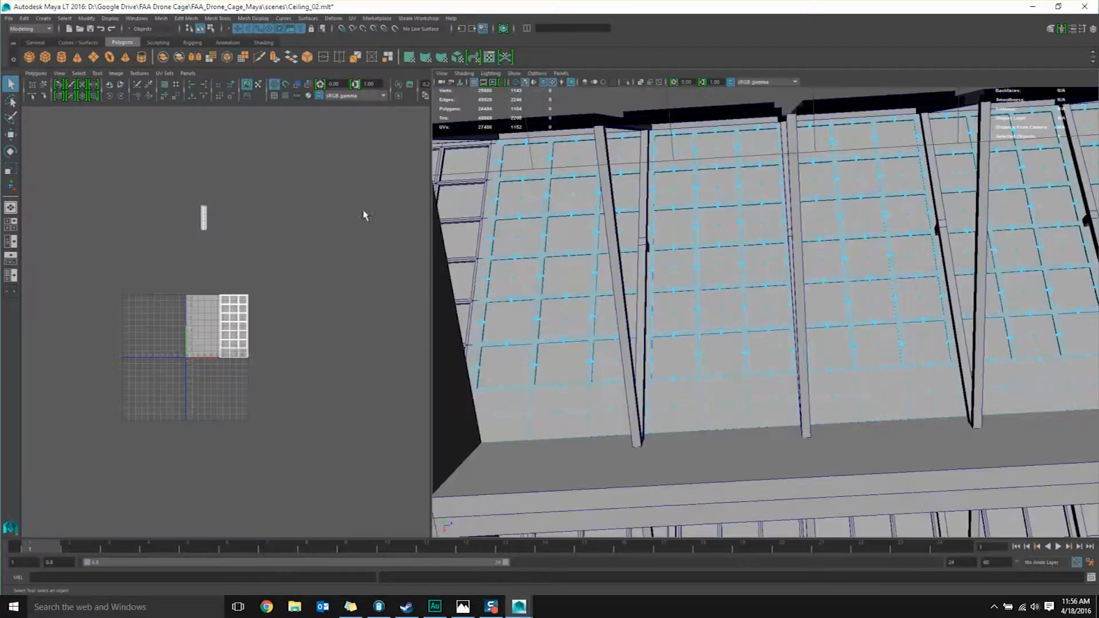
{"action": "left_click", "coordinate": [10, 223]}
{"action": "key", "text": "space"}
{"action": "scroll", "coordinate": [349, 240], "scroll_direction": "up", "scroll_amount": 8}
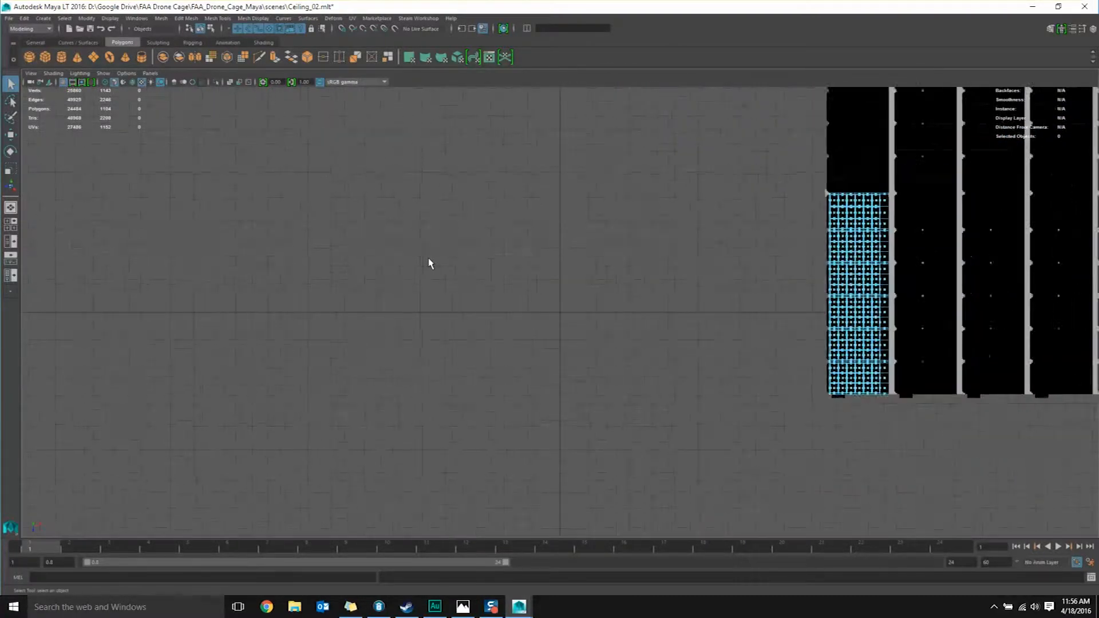
{"action": "scroll", "coordinate": [532, 339], "scroll_direction": "up", "scroll_amount": 5}
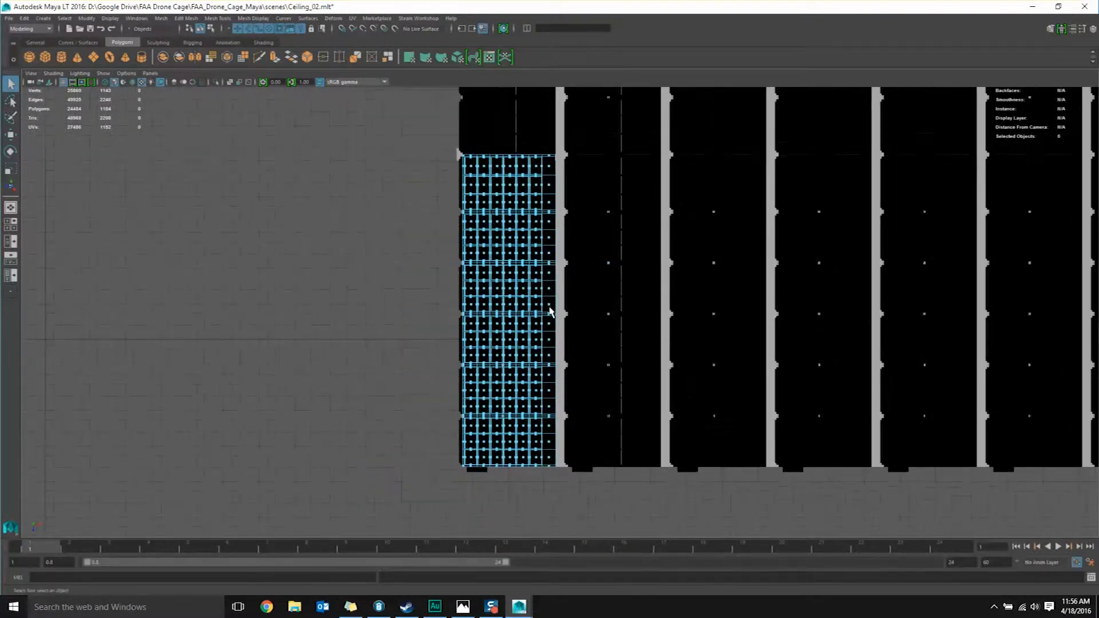
{"action": "scroll", "coordinate": [496, 360], "scroll_direction": "up", "scroll_amount": 6}
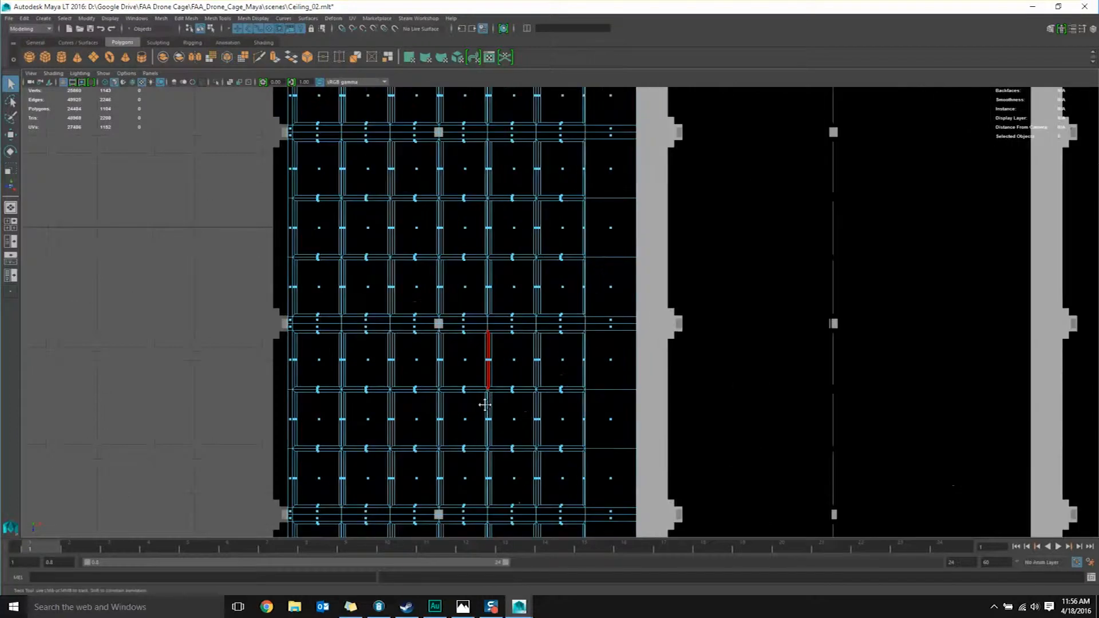
Step: Select the faces of the slanted window sections above the last one, adding further rows to the selection
{"action": "left_click_drag", "start_coordinate": [251, 457], "coordinate": [938, 100]}
{"action": "scroll", "coordinate": [858, 194], "scroll_direction": "down", "scroll_amount": 7}
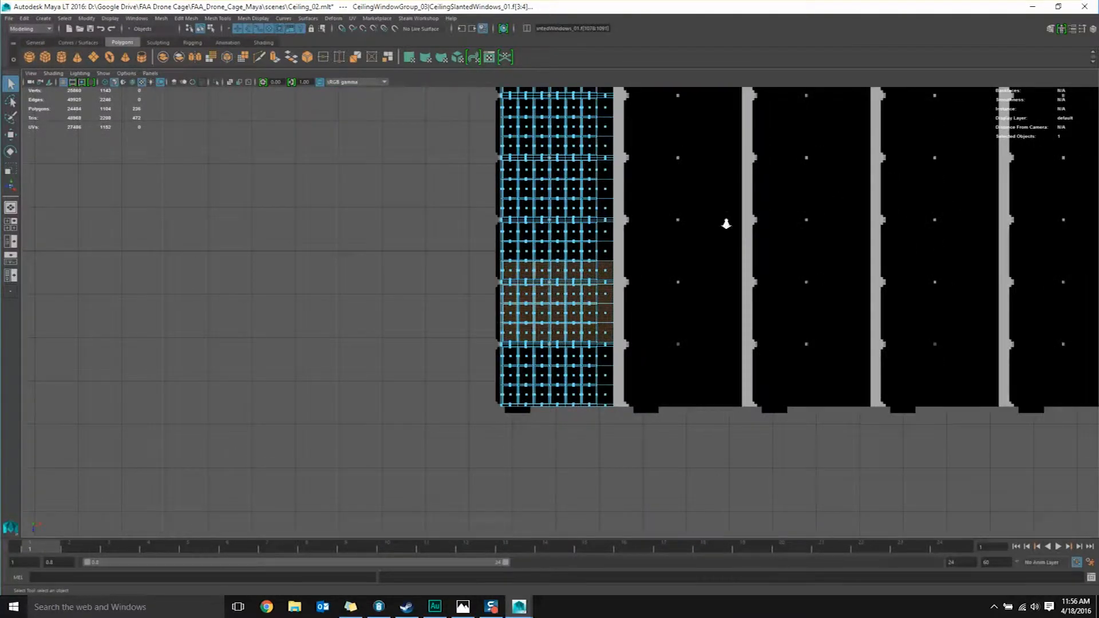
{"action": "key", "text": "f"}
{"action": "middle_click_drag", "start_coordinate": [540, 240], "coordinate": [539, 492], "text": "alt"}
{"action": "left_click_drag", "start_coordinate": [285, 425], "coordinate": [865, 173], "text": "shift"}
{"action": "middle_click_drag", "start_coordinate": [590, 177], "coordinate": [514, 439], "text": "alt"}
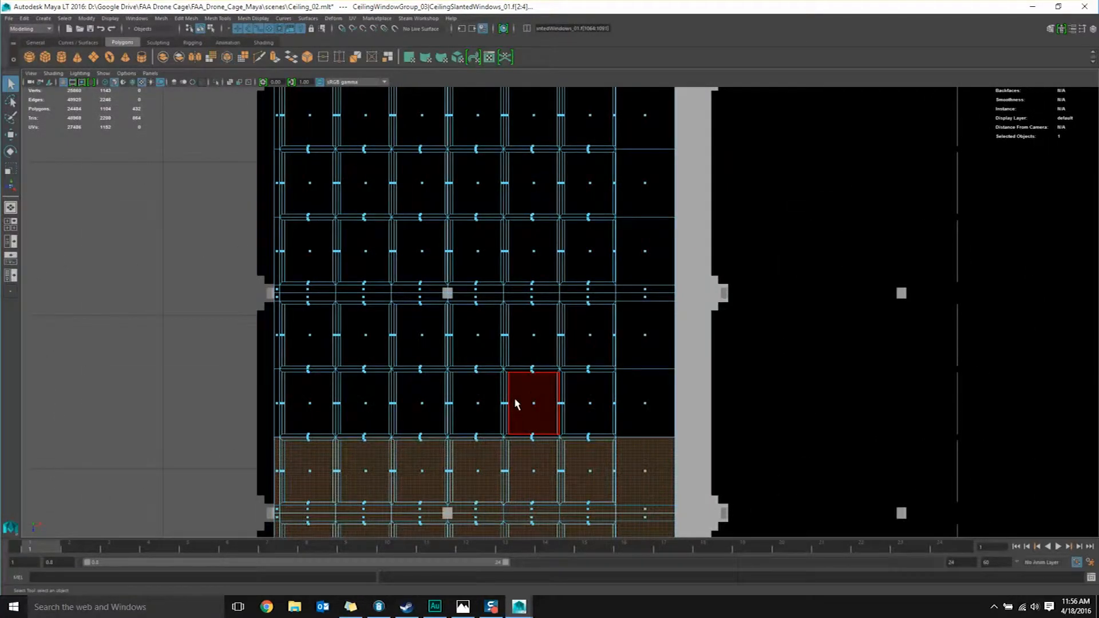
{"action": "middle_click_drag", "start_coordinate": [361, 322], "coordinate": [359, 363], "text": "alt"}
{"action": "left_click_drag", "start_coordinate": [201, 491], "coordinate": [813, 254], "text": "shift"}
{"action": "middle_click_drag", "start_coordinate": [397, 304], "coordinate": [424, 319], "text": "alt"}
{"action": "scroll", "coordinate": [435, 338], "scroll_direction": "down", "scroll_amount": 5}
{"action": "left_click_drag", "start_coordinate": [446, 354], "coordinate": [752, 318], "text": "shift"}
{"action": "scroll", "coordinate": [753, 317], "scroll_direction": "up", "scroll_amount": 6}
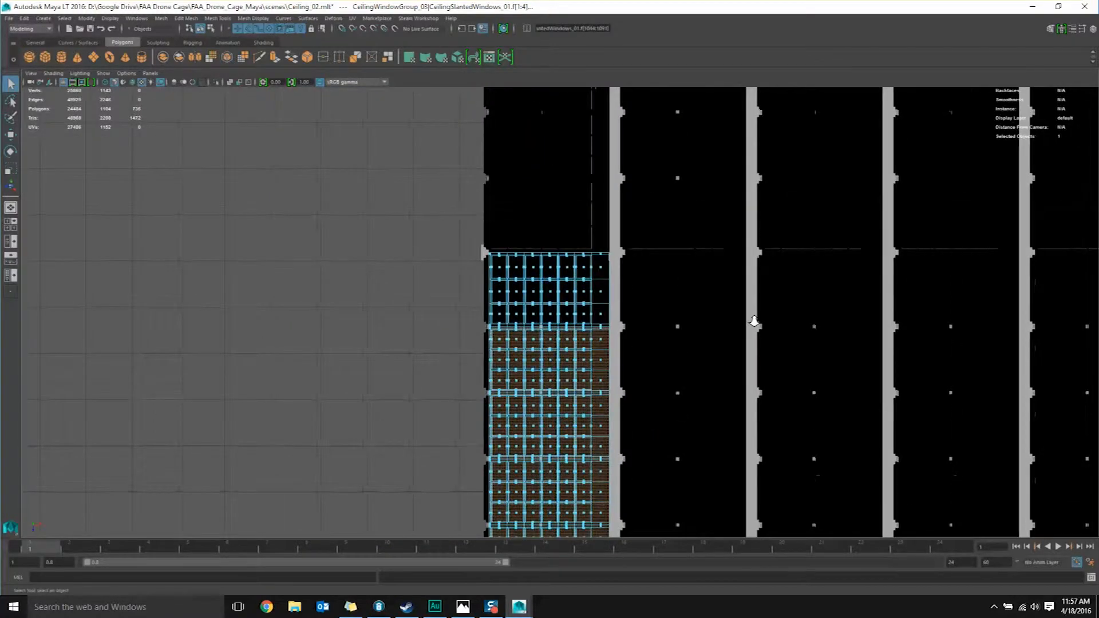
{"action": "middle_click_drag", "start_coordinate": [752, 317], "coordinate": [752, 274], "text": "alt"}
{"action": "key", "text": "ctrl+z"}
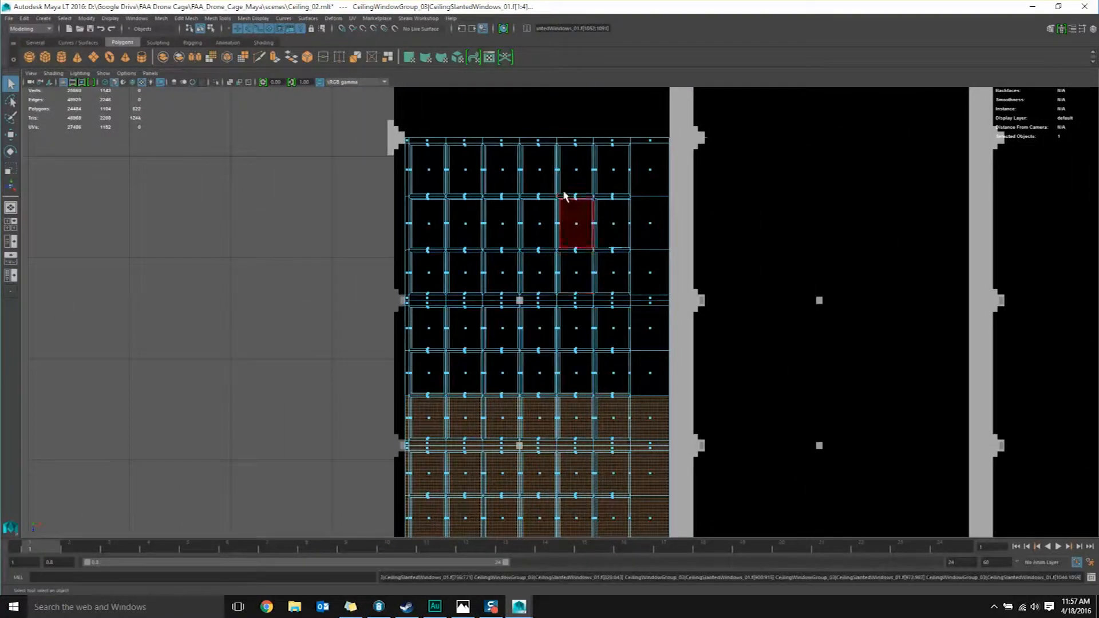
Step: Add the remaining upper window rows to the selection, delete the selected faces to keep only the lowest section, and return to object selection
{"action": "left_click_drag", "start_coordinate": [348, 456], "coordinate": [820, 119], "text": "shift"}
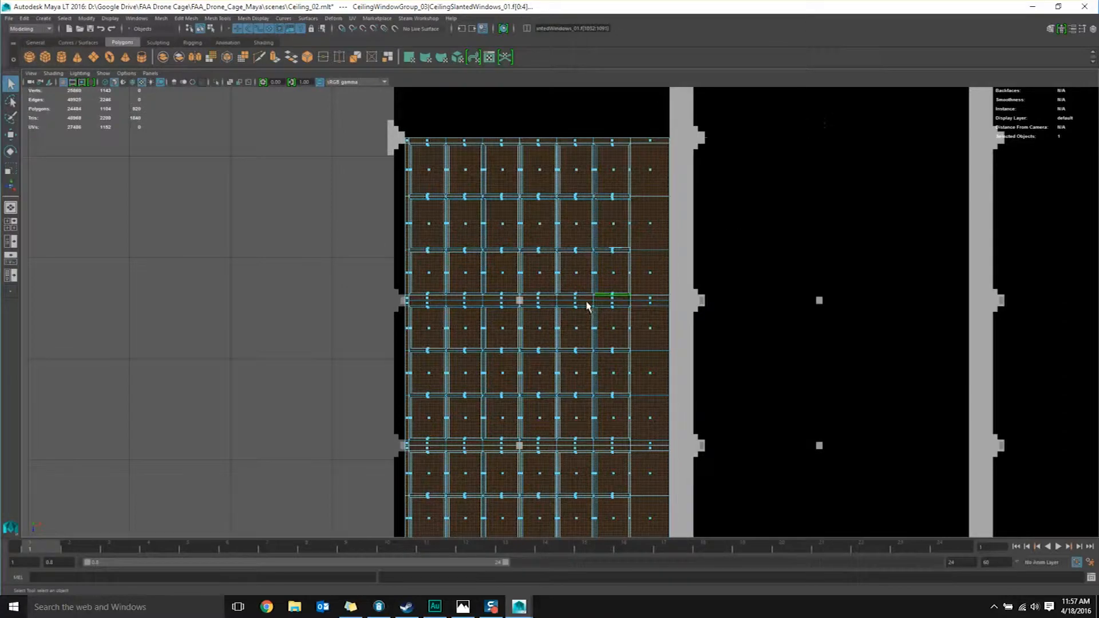
{"action": "middle_click_drag", "start_coordinate": [587, 306], "coordinate": [614, 139], "text": "alt"}
{"action": "middle_click_drag", "start_coordinate": [554, 440], "coordinate": [572, 28], "text": "alt"}
{"action": "mouse_move", "coordinate": [564, 389]}
{"action": "middle_mouse_down", "text": "alt"}
{"action": "mouse_move", "coordinate": [552, 339]}
{"action": "mouse_move", "coordinate": [538, 338]}
{"action": "middle_mouse_up", "text": "alt"}
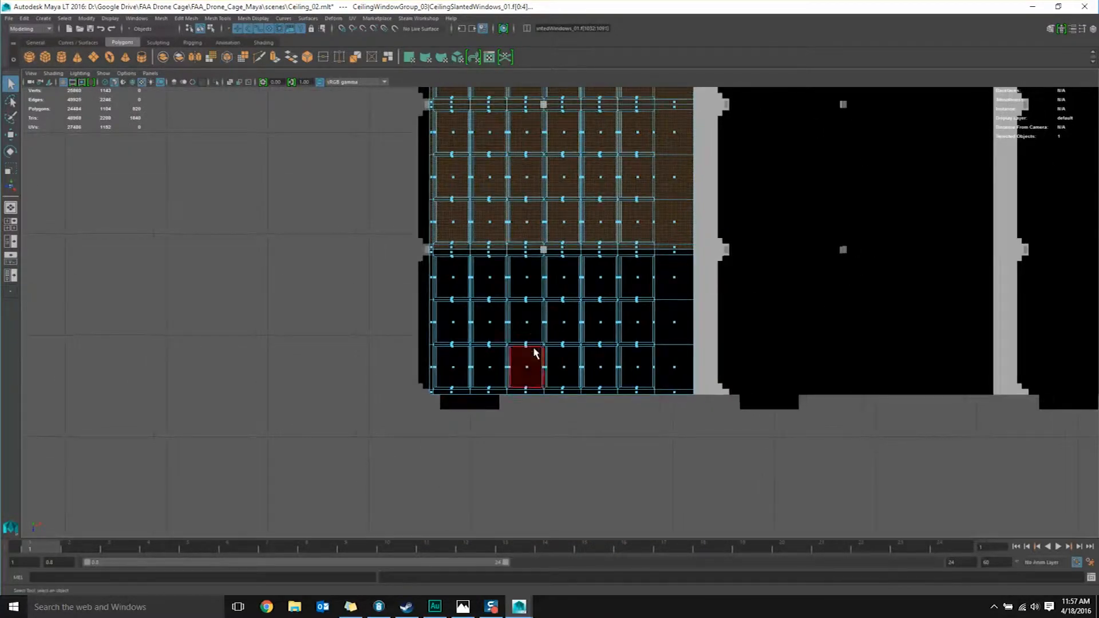
{"action": "scroll", "coordinate": [534, 352], "scroll_direction": "up", "scroll_amount": 4}
{"action": "left_click_drag", "start_coordinate": [667, 224], "coordinate": [812, 292], "text": "alt"}
{"action": "middle_click_drag", "start_coordinate": [812, 292], "coordinate": [968, 264], "text": "alt"}
{"action": "scroll", "coordinate": [675, 327], "scroll_direction": "up", "scroll_amount": 5}
{"action": "key", "text": "F8"}
{"action": "key", "text": "F8"}
{"action": "key", "text": "F8"}
Step: Set up a two-pane layout with the UV Editor beside the perspective view, and widen the UV Editor
{"action": "left_click", "coordinate": [13, 242]}
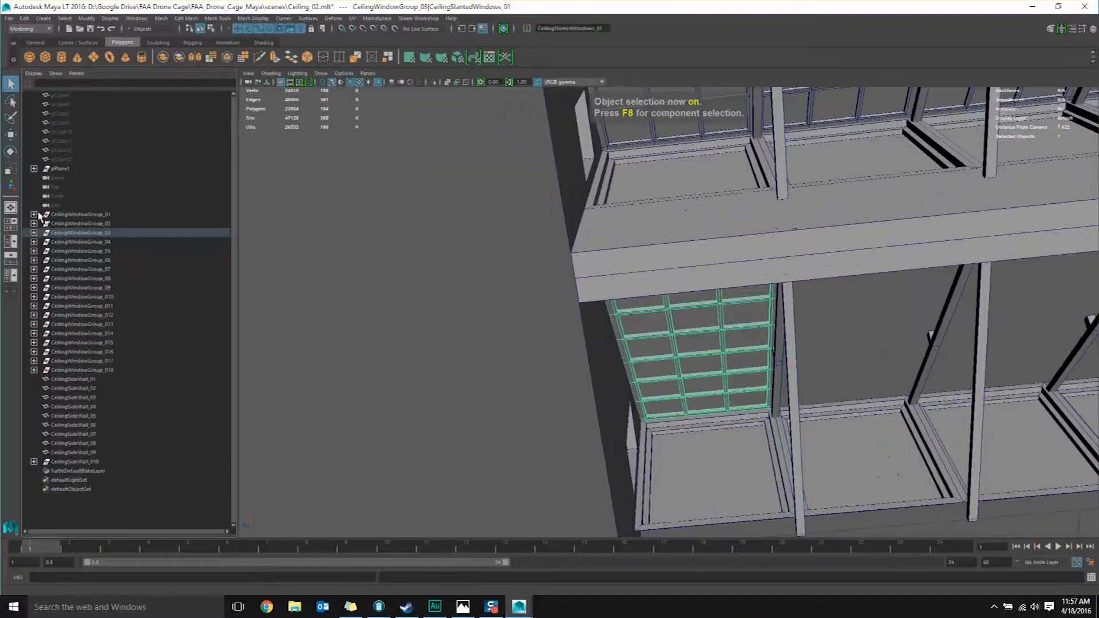
{"action": "left_click", "coordinate": [77, 73]}
{"action": "mouse_move", "coordinate": [130, 112]}
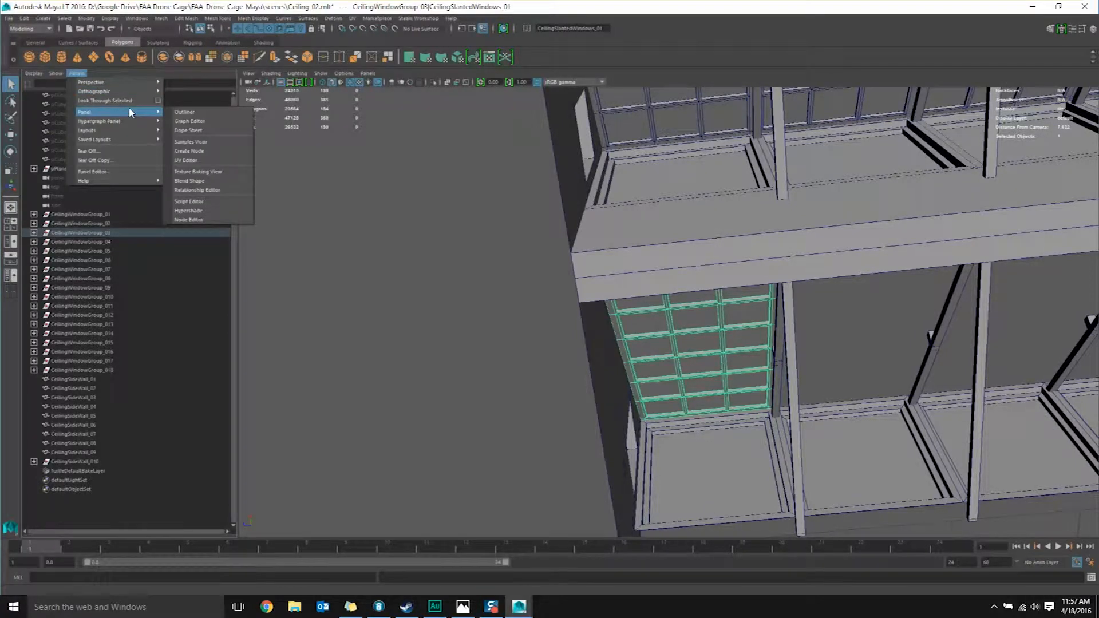
{"action": "left_click", "coordinate": [189, 160]}
{"action": "left_click_drag", "start_coordinate": [240, 258], "coordinate": [454, 298]}
Step: Select all UVs of the remaining slanted window section, save the scene, and return to object selection
{"action": "left_click", "coordinate": [737, 346]}
{"action": "key", "text": "f"}
{"action": "left_click_drag", "start_coordinate": [51, 143], "coordinate": [388, 496]}
{"action": "left_click_drag", "start_coordinate": [611, 380], "coordinate": [706, 379], "text": "alt"}
{"action": "scroll", "coordinate": [706, 379], "scroll_direction": "up", "scroll_amount": 4}
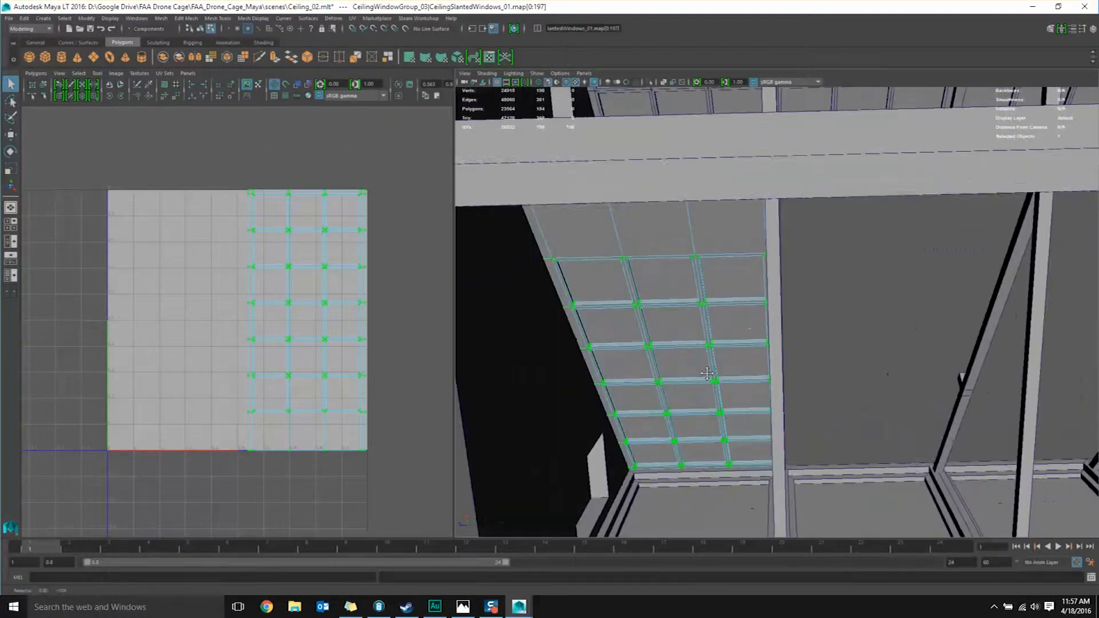
{"action": "middle_click_drag", "start_coordinate": [707, 378], "coordinate": [707, 329], "text": "alt"}
{"action": "key", "text": "ctrl+s"}
{"action": "left_click_drag", "start_coordinate": [704, 304], "coordinate": [702, 272], "text": "alt"}
{"action": "key", "text": "F8"}
{"action": "key", "text": "F8"}
{"action": "key", "text": "F8"}
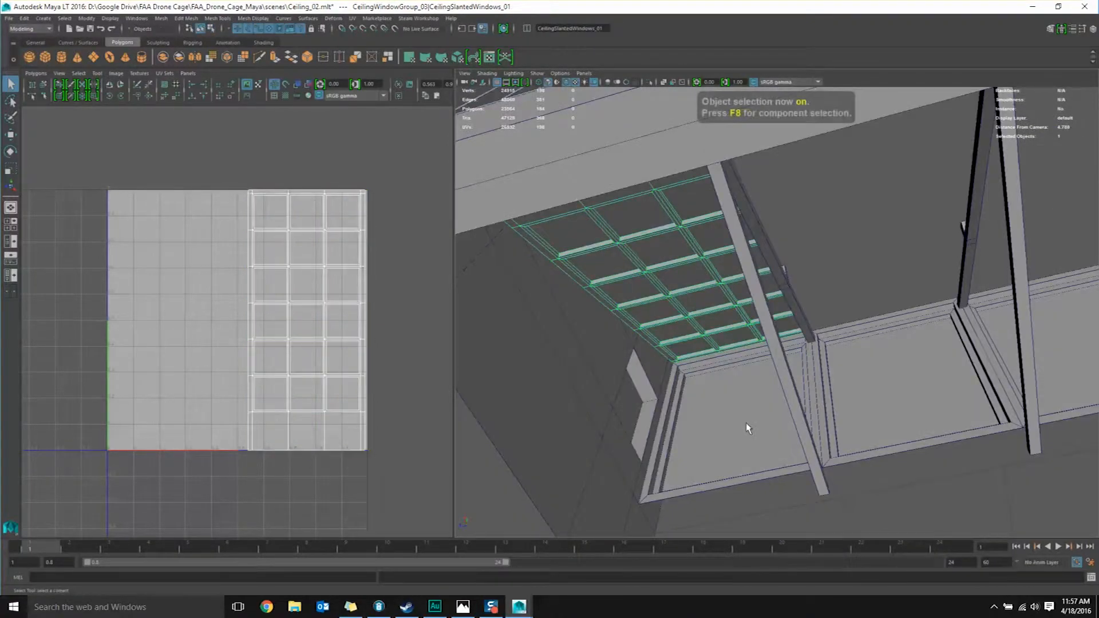
Step: On the vertical windows mesh, select the faces of every window section except the first
{"action": "left_click", "coordinate": [747, 422]}
{"action": "left_click_drag", "start_coordinate": [744, 410], "coordinate": [695, 327], "text": "alt"}
{"action": "right_click_drag", "start_coordinate": [689, 321], "coordinate": [681, 349]}
{"action": "left_click_drag", "start_coordinate": [680, 352], "coordinate": [899, 338], "text": "alt"}
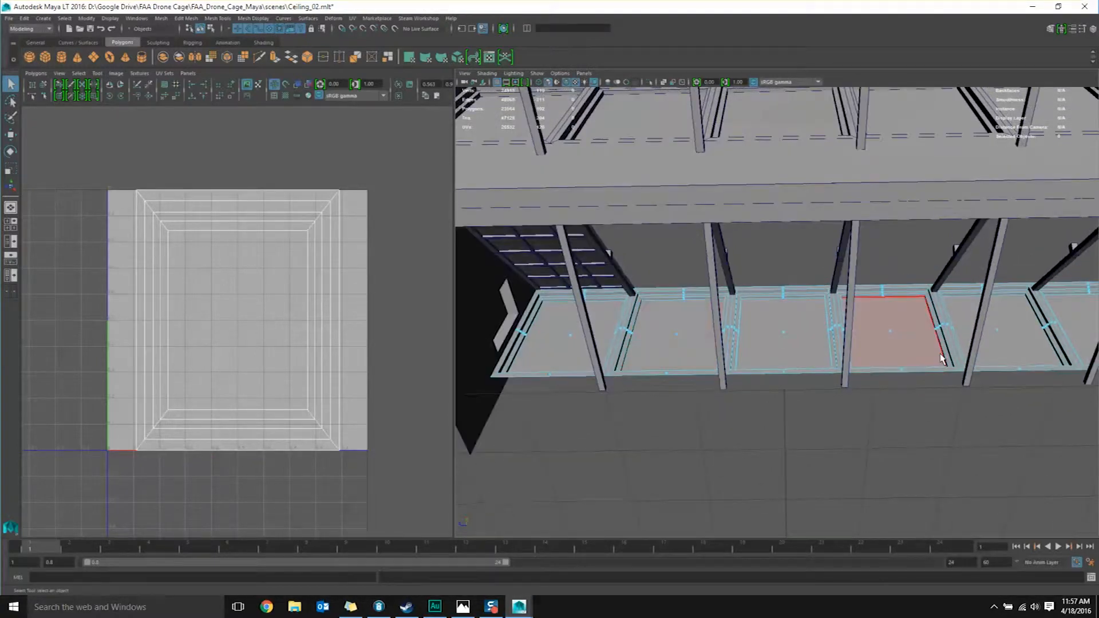
{"action": "key", "text": "space"}
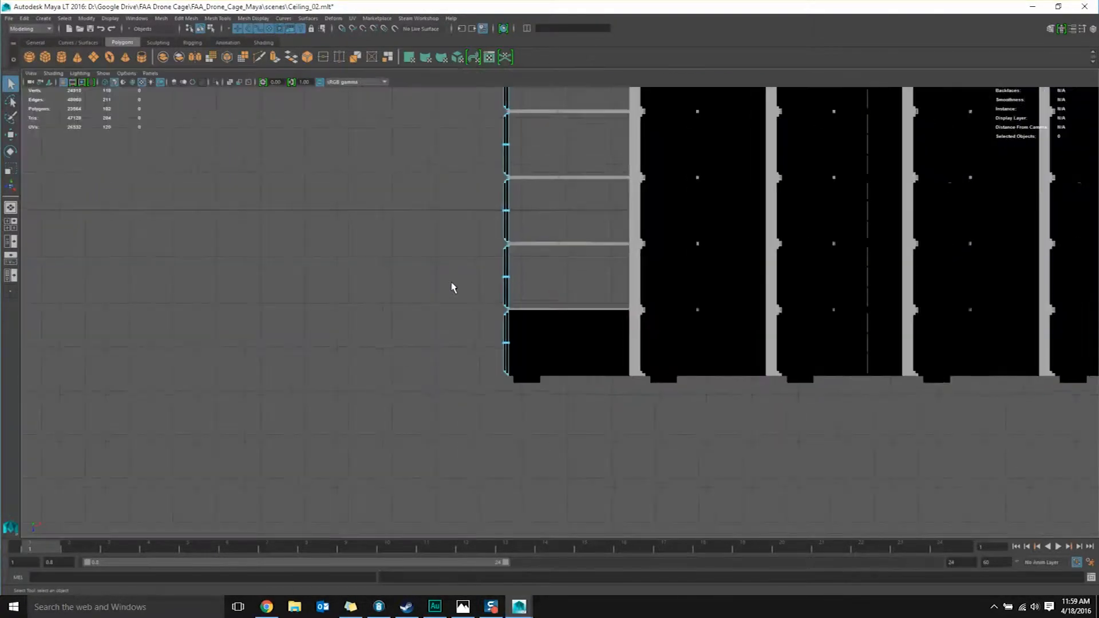
{"action": "scroll", "coordinate": [458, 252], "scroll_direction": "up", "scroll_amount": 2}
{"action": "middle_click_drag", "start_coordinate": [464, 213], "coordinate": [499, 316], "text": "alt"}
{"action": "scroll", "coordinate": [520, 449], "scroll_direction": "down", "scroll_amount": 2}
{"action": "left_click_drag", "start_coordinate": [508, 149], "coordinate": [616, 490]}
{"action": "scroll", "coordinate": [604, 463], "scroll_direction": "up", "scroll_amount": 3}
{"action": "middle_click_drag", "start_coordinate": [596, 479], "coordinate": [588, 312], "text": "alt"}
{"action": "scroll", "coordinate": [588, 318], "scroll_direction": "up", "scroll_amount": 5}
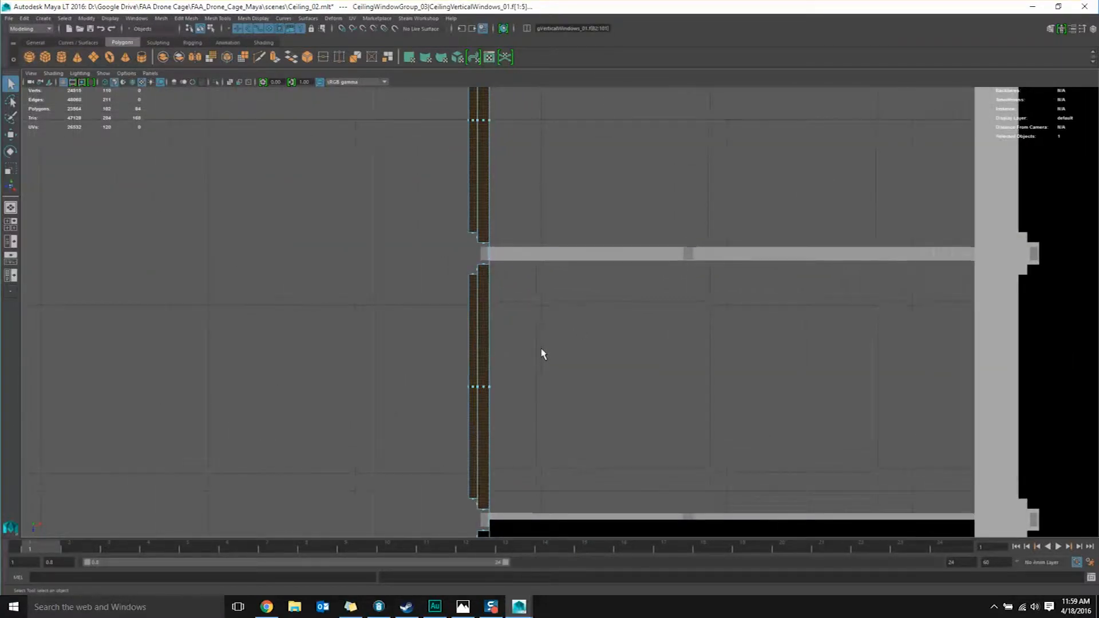
Step: Add the remaining frame face beside the first vertical window to the selection and delete all selected faces
{"action": "key", "text": "space"}
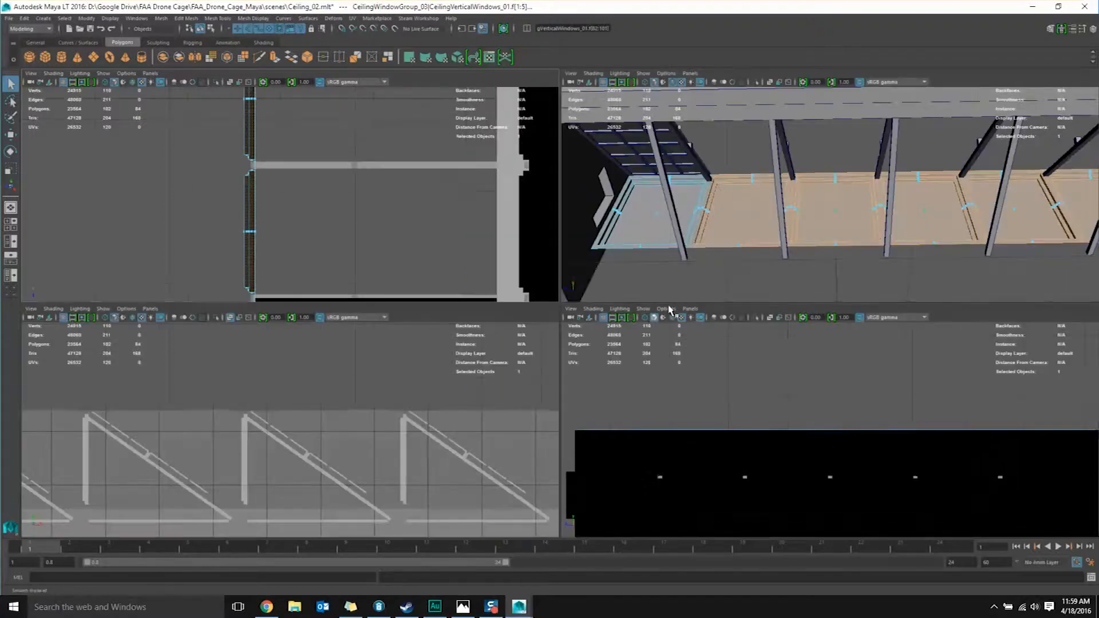
{"action": "key", "text": "space"}
{"action": "scroll", "coordinate": [633, 285], "scroll_direction": "up", "scroll_amount": 3}
{"action": "left_click_drag", "start_coordinate": [573, 303], "coordinate": [419, 359], "text": "alt"}
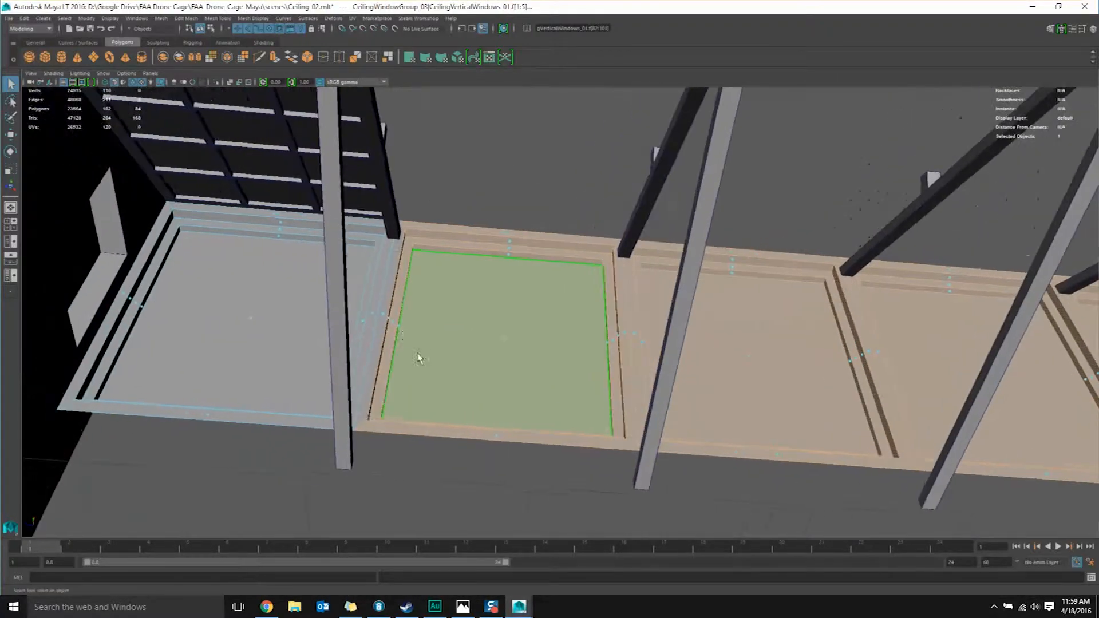
{"action": "left_click", "coordinate": [389, 313], "text": "shift"}
{"action": "key", "text": "Delete"}
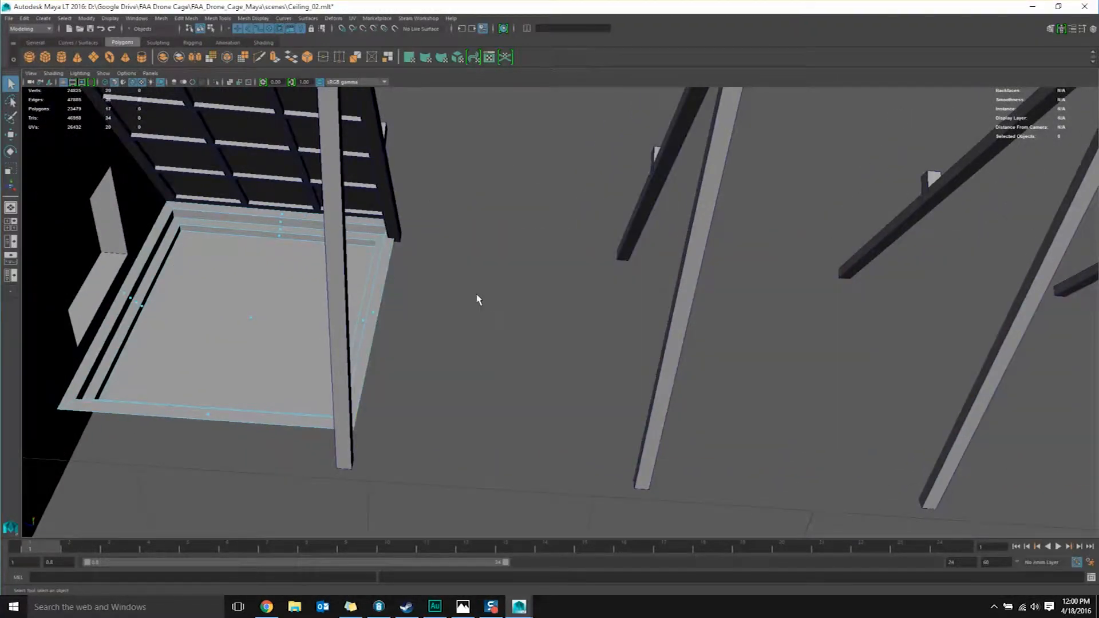
Step: Return to object selection and combine the remaining slanted window section with the remaining vertical window into one mesh
{"action": "key", "text": "F8"}
{"action": "left_click_drag", "start_coordinate": [438, 298], "coordinate": [513, 361], "text": "alt"}
{"action": "left_click", "coordinate": [496, 336]}
{"action": "left_click", "coordinate": [499, 311]}
{"action": "left_click", "coordinate": [513, 361], "text": "shift"}
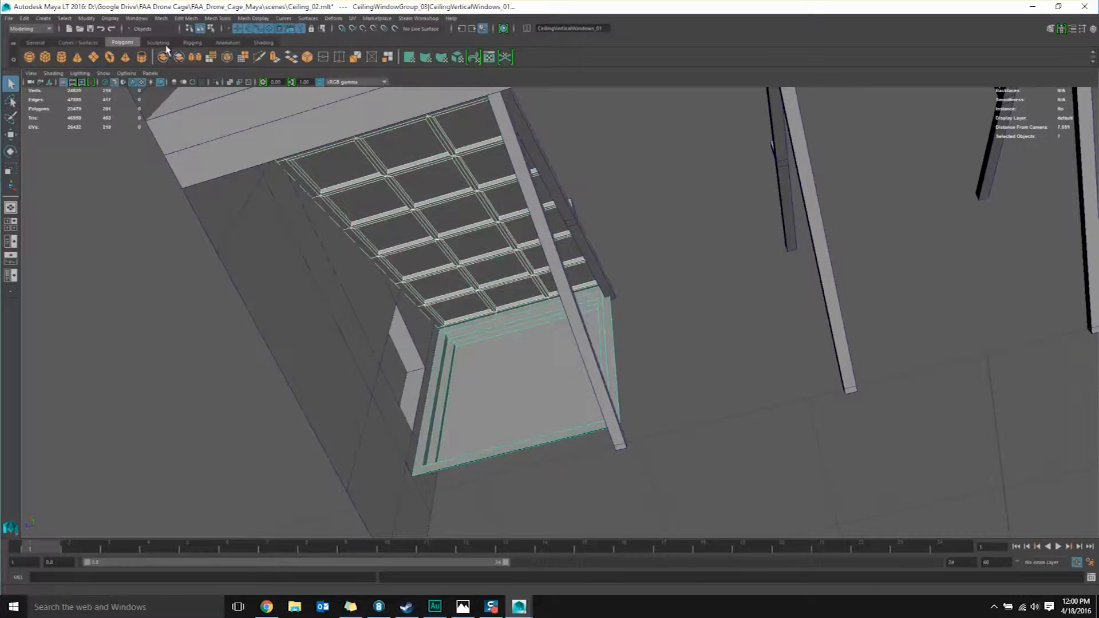
{"action": "left_click", "coordinate": [162, 60]}
Step: Select the faces of all window bracing supports except the one beside the remaining window section and delete them
{"action": "left_click_drag", "start_coordinate": [375, 241], "coordinate": [475, 252], "text": "alt"}
{"action": "mouse_move", "coordinate": [544, 345]}
{"action": "left_mouse_down", "text": "alt"}
{"action": "mouse_move", "coordinate": [611, 270]}
{"action": "mouse_move", "coordinate": [589, 299]}
{"action": "mouse_move", "coordinate": [723, 326]}
{"action": "mouse_move", "coordinate": [710, 307]}
{"action": "mouse_move", "coordinate": [606, 381]}
{"action": "mouse_move", "coordinate": [526, 356]}
{"action": "left_mouse_up", "text": "alt"}
{"action": "left_click", "coordinate": [611, 271]}
{"action": "scroll", "coordinate": [723, 326], "scroll_direction": "down", "scroll_amount": 3}
{"action": "left_click_drag", "start_coordinate": [647, 352], "coordinate": [628, 366], "text": "alt"}
{"action": "right_click_drag", "start_coordinate": [528, 263], "coordinate": [530, 286]}
{"action": "left_click_drag", "start_coordinate": [485, 149], "coordinate": [935, 483]}
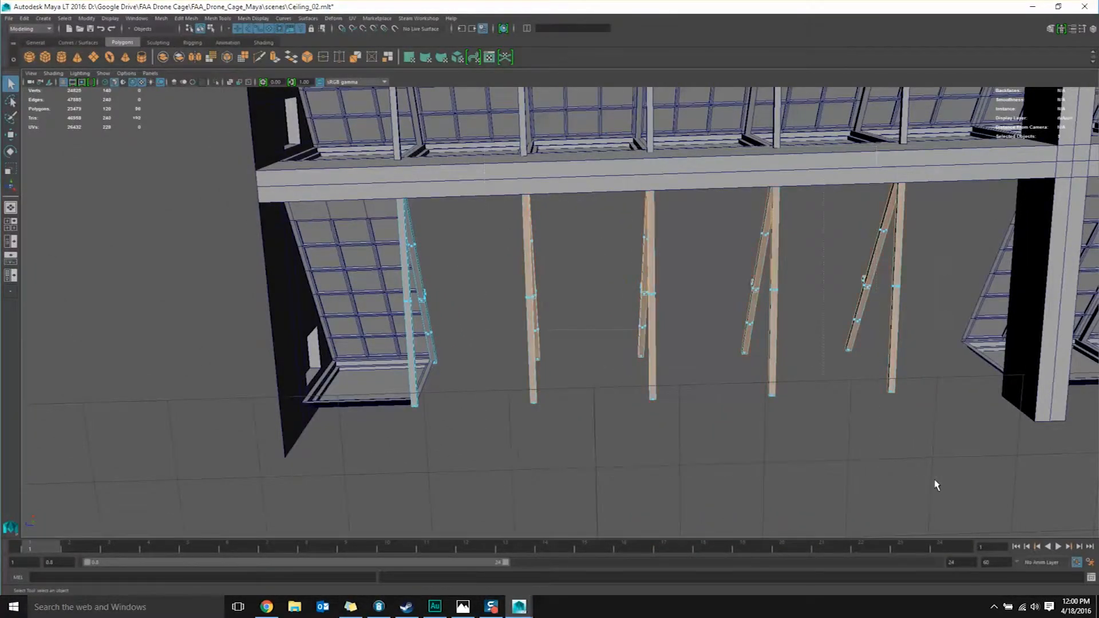
{"action": "key", "text": "Delete"}
Step: Return to object selection and combine the remaining window bracing with the window section mesh
{"action": "key", "text": "F8"}
{"action": "left_click", "coordinate": [374, 271], "text": "shift"}
{"action": "middle_click_drag", "start_coordinate": [373, 272], "coordinate": [509, 295], "text": "alt"}
{"action": "left_click", "coordinate": [163, 57]}
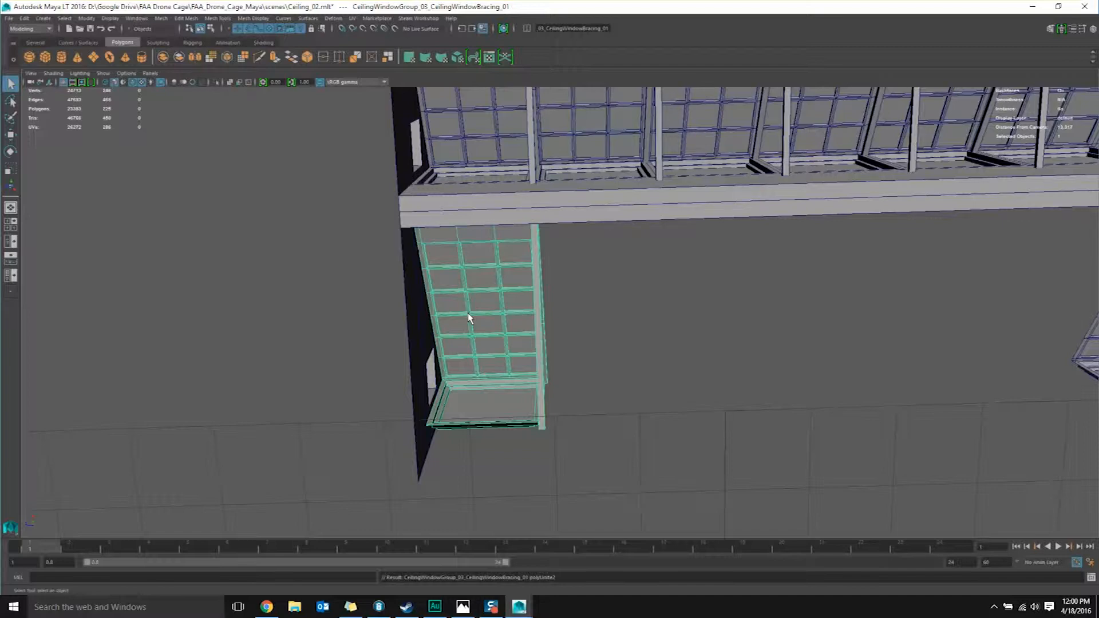
Step: Place the combined window mesh's pivot on the lower outer corner of the vertical window frame
{"action": "scroll", "coordinate": [473, 248], "scroll_direction": "up", "scroll_amount": 4}
{"action": "left_click_drag", "start_coordinate": [476, 249], "coordinate": [422, 388], "text": "alt"}
{"action": "left_click", "coordinate": [400, 397]}
{"action": "left_click_drag", "start_coordinate": [483, 414], "coordinate": [545, 410], "text": "alt"}
{"action": "middle_click_drag", "start_coordinate": [582, 395], "coordinate": [680, 277], "text": "alt"}
{"action": "scroll", "coordinate": [679, 277], "scroll_direction": "down", "scroll_amount": 3}
{"action": "left_click", "coordinate": [680, 277]}
{"action": "left_click_drag", "start_coordinate": [680, 277], "coordinate": [627, 370], "text": "alt"}
{"action": "key", "text": "w"}
{"action": "key", "text": "d"}
{"action": "left_click", "coordinate": [515, 441]}
{"action": "left_click_drag", "start_coordinate": [530, 438], "coordinate": [653, 426], "text": "alt"}
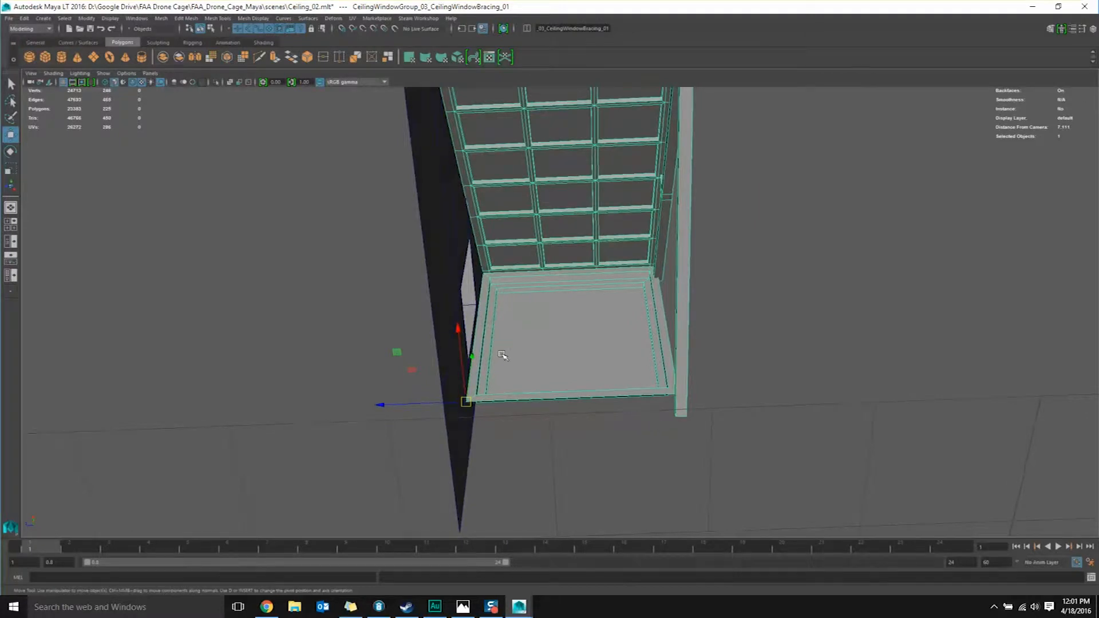
Step: Set up a two-pane layout with the UV Editor beside the perspective view and display the combined mesh's UVs
{"action": "left_click", "coordinate": [245, 19]}
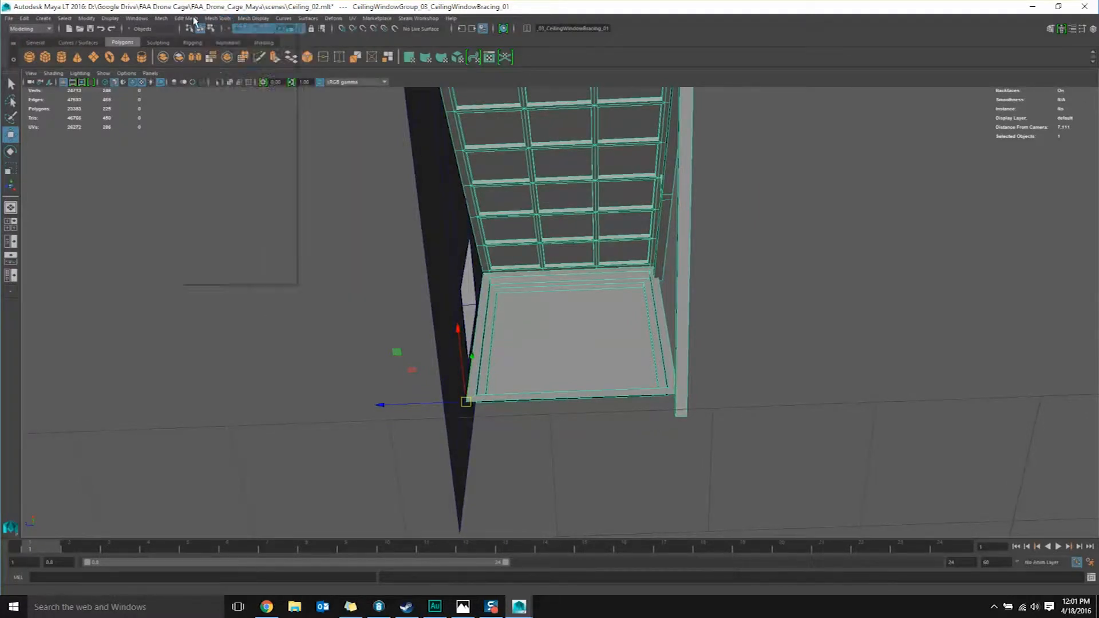
{"action": "mouse_move", "coordinate": [136, 18]}
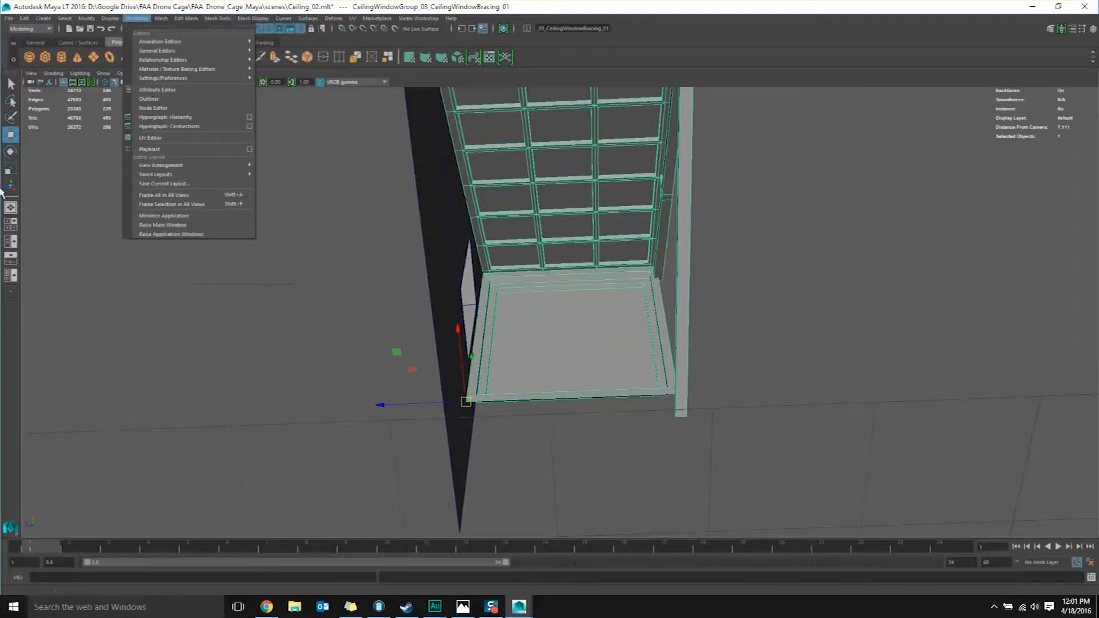
{"action": "left_click", "coordinate": [15, 241]}
{"action": "left_click", "coordinate": [76, 74]}
{"action": "mouse_move", "coordinate": [104, 115]}
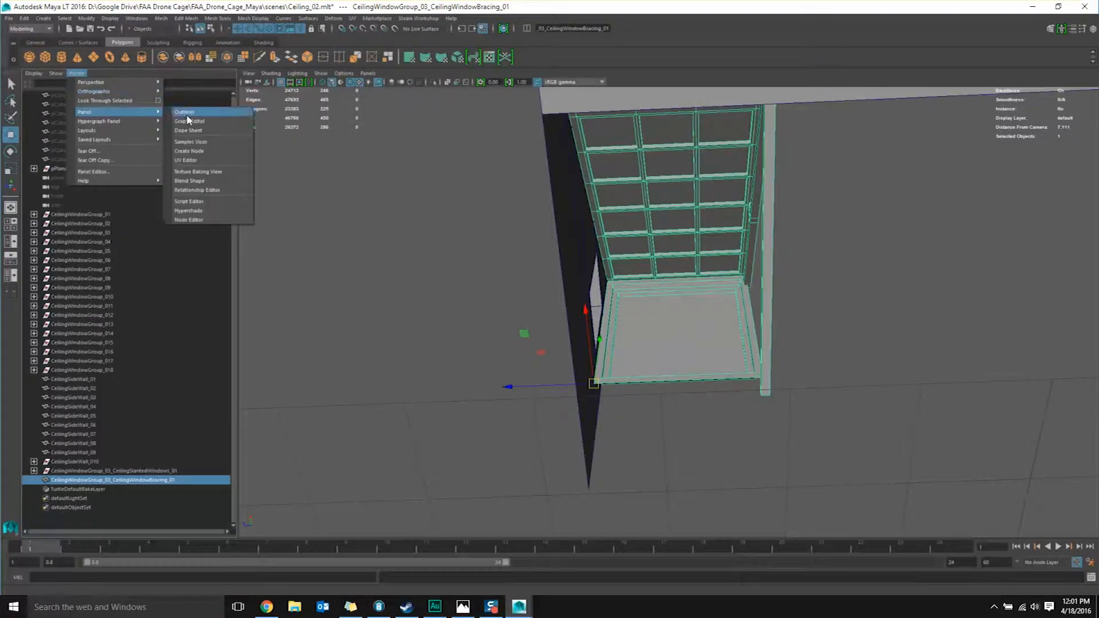
{"action": "left_click", "coordinate": [192, 159]}
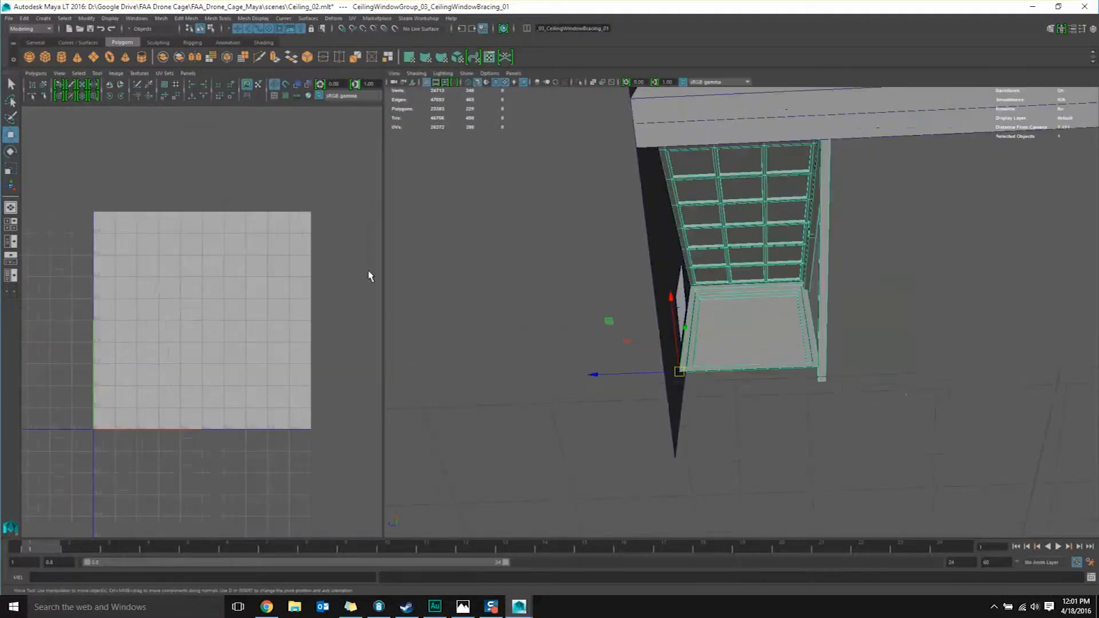
{"action": "key", "text": "F8"}
{"action": "key", "text": "F8"}
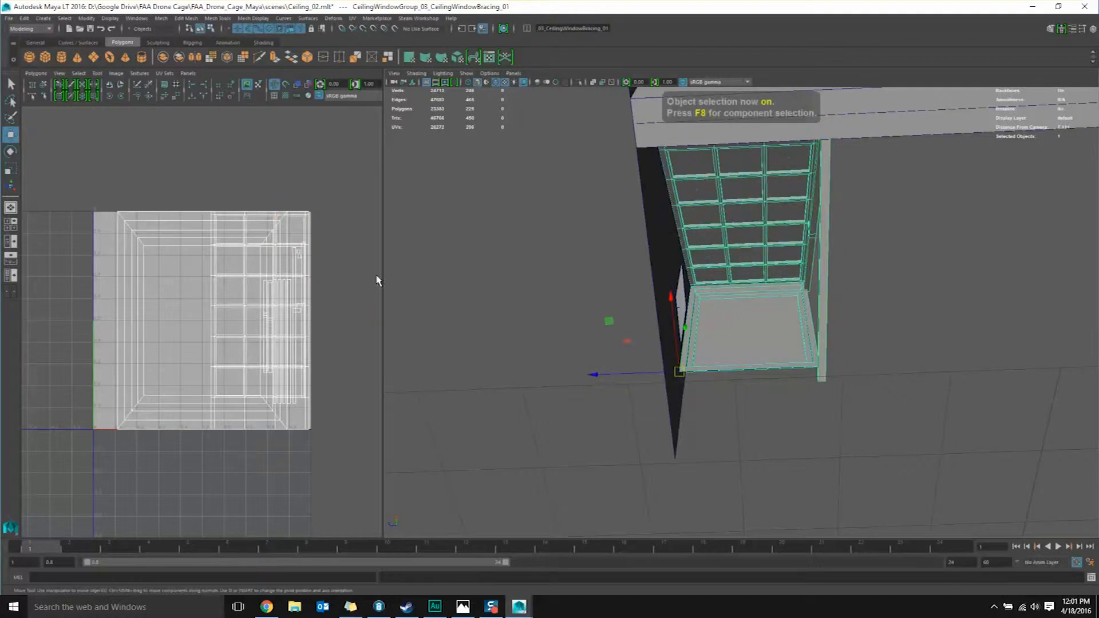
Step: Select the vertical window's UV shell and move it horizontally off the overlapping shells, partly outside the UV square
{"action": "scroll", "coordinate": [297, 264], "scroll_direction": "up", "scroll_amount": 3}
{"action": "scroll", "coordinate": [287, 267], "scroll_direction": "down", "scroll_amount": 2}
{"action": "scroll", "coordinate": [256, 295], "scroll_direction": "up", "scroll_amount": 2}
{"action": "mouse_move", "coordinate": [157, 189]}
{"action": "right_mouse_down"}
{"action": "mouse_move", "coordinate": [195, 190]}
{"action": "mouse_move", "coordinate": [154, 216]}
{"action": "mouse_move", "coordinate": [156, 190]}
{"action": "mouse_move", "coordinate": [97, 205]}
{"action": "right_mouse_up"}
{"action": "scroll", "coordinate": [140, 212], "scroll_direction": "down", "scroll_amount": 2}
{"action": "scroll", "coordinate": [142, 204], "scroll_direction": "up", "scroll_amount": 2}
{"action": "right_click", "coordinate": [142, 205]}
{"action": "left_click", "coordinate": [66, 180]}
{"action": "scroll", "coordinate": [163, 238], "scroll_direction": "down", "scroll_amount": 2}
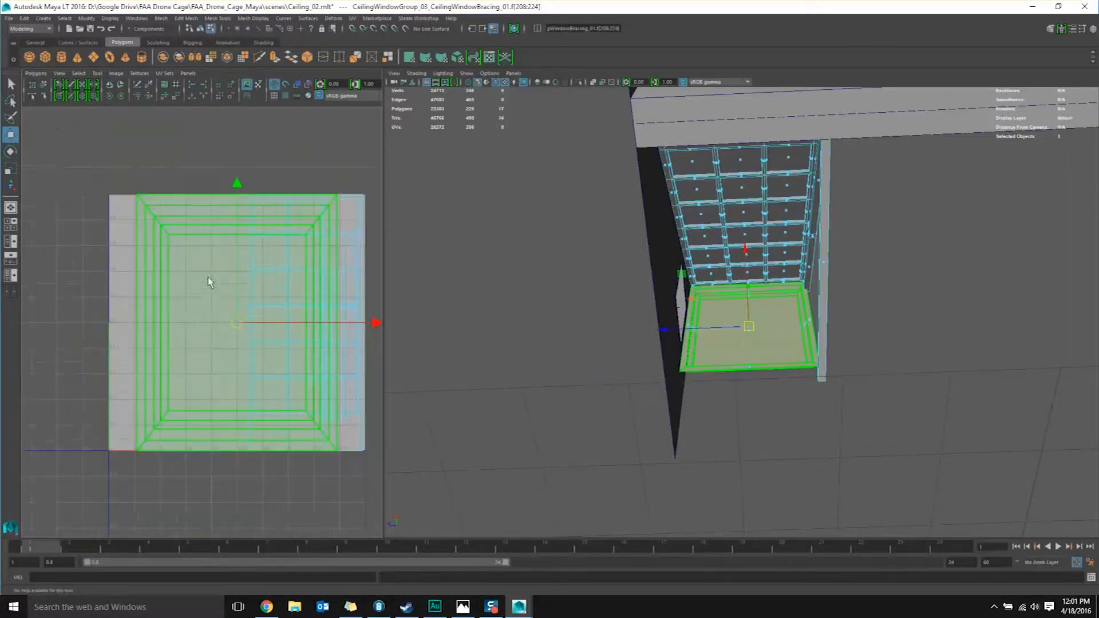
{"action": "left_click_drag", "start_coordinate": [374, 324], "coordinate": [210, 323]}
{"action": "middle_click_drag", "start_coordinate": [216, 300], "coordinate": [277, 290], "text": "alt"}
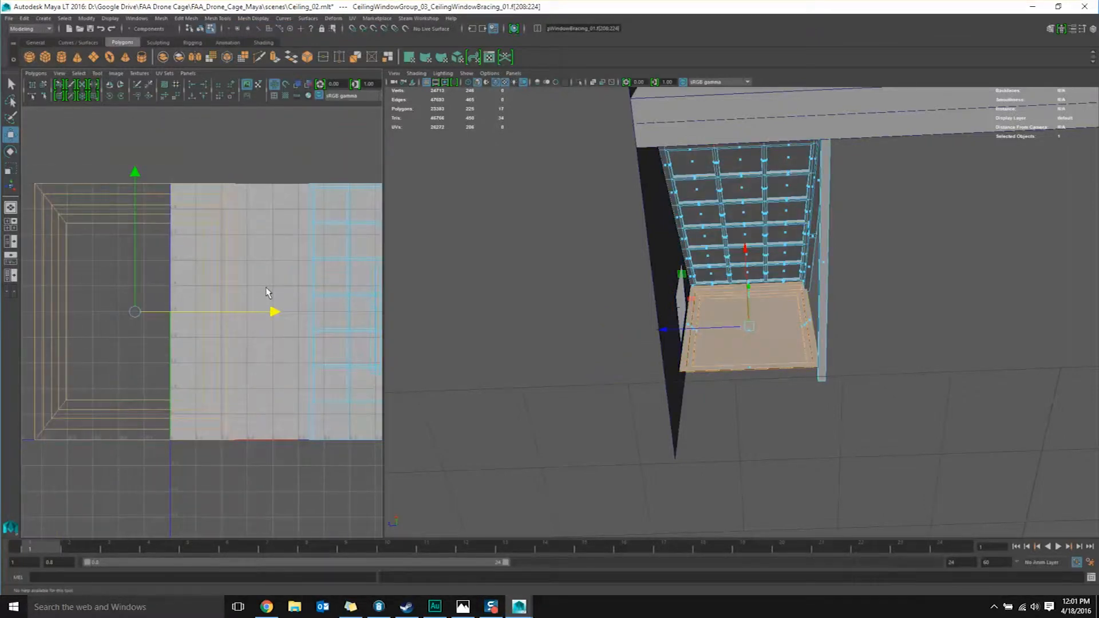
{"action": "middle_click_drag", "start_coordinate": [266, 293], "coordinate": [250, 268], "text": "alt"}
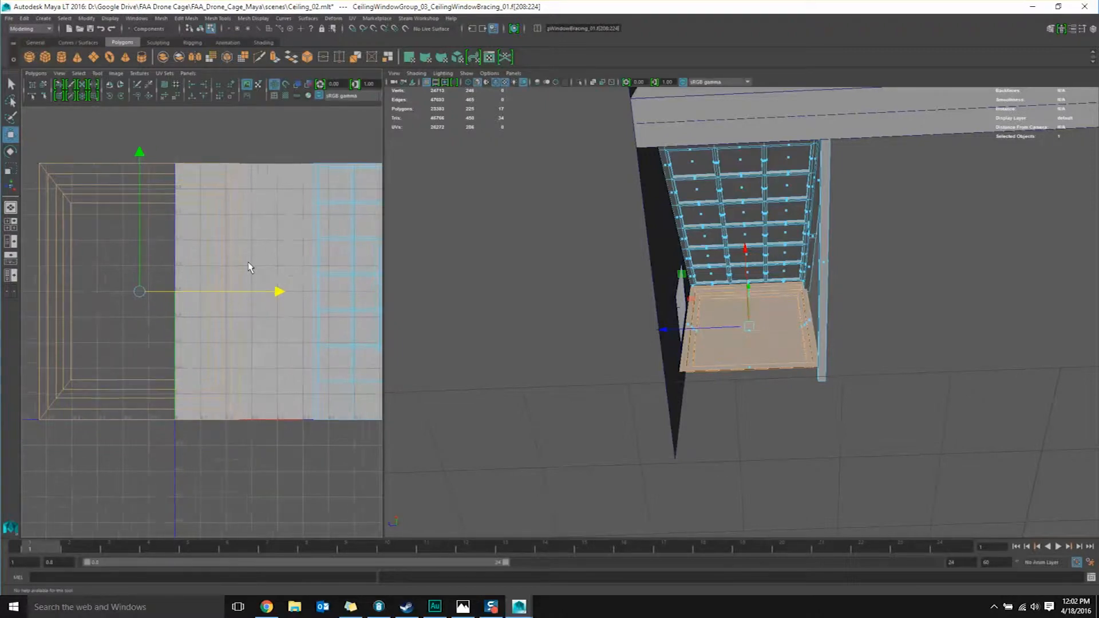
Step: Scale down the vertical window's UV shell and place it in the upper-left corner of the UV square
{"action": "key", "text": "r"}
{"action": "left_click_drag", "start_coordinate": [140, 292], "coordinate": [74, 321]}
{"action": "key", "text": "w"}
{"action": "left_click_drag", "start_coordinate": [141, 298], "coordinate": [221, 223]}
{"action": "middle_click_drag", "start_coordinate": [221, 223], "coordinate": [108, 232], "text": "alt"}
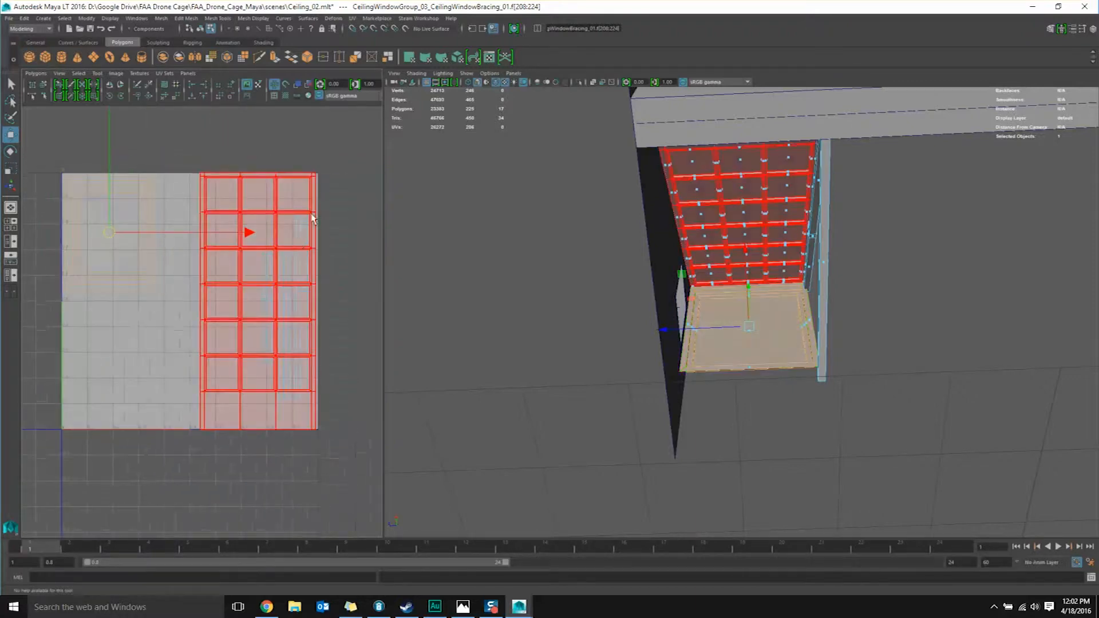
Step: Select the slanted windows' UV shell and move it outside the right edge of the UV square
{"action": "right_click_drag", "start_coordinate": [312, 215], "coordinate": [316, 236]}
{"action": "right_click_drag", "start_coordinate": [262, 214], "coordinate": [262, 203]}
{"action": "left_click", "coordinate": [263, 218]}
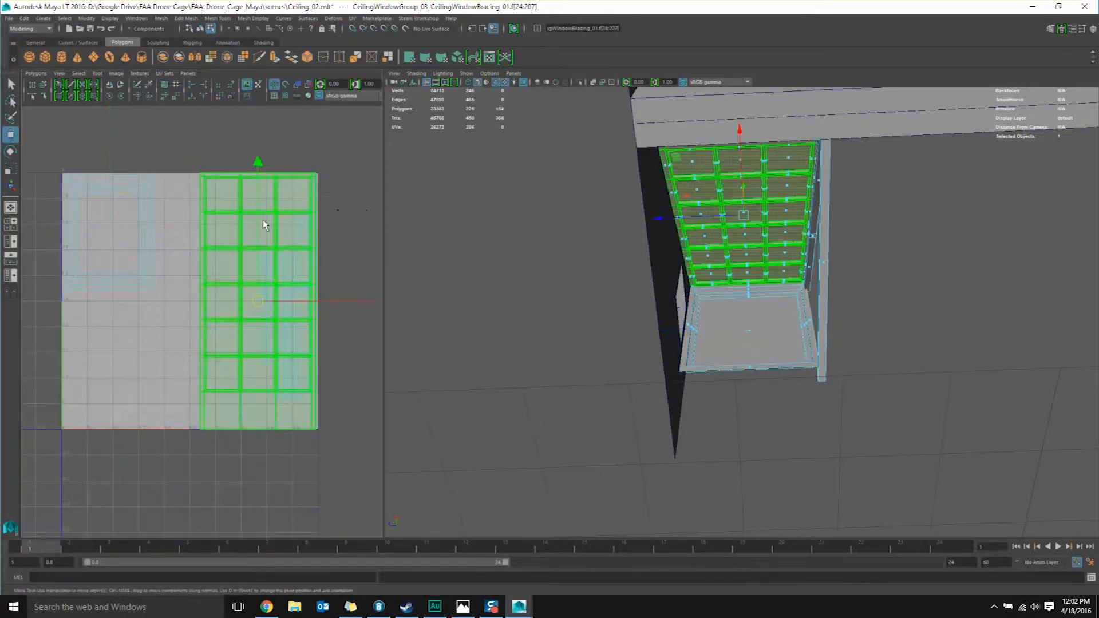
{"action": "scroll", "coordinate": [342, 315], "scroll_direction": "down", "scroll_amount": 2}
{"action": "scroll", "coordinate": [344, 306], "scroll_direction": "up", "scroll_amount": 1}
{"action": "middle_click_drag", "start_coordinate": [345, 305], "coordinate": [259, 302], "text": "alt"}
{"action": "left_click_drag", "start_coordinate": [308, 301], "coordinate": [422, 311]}
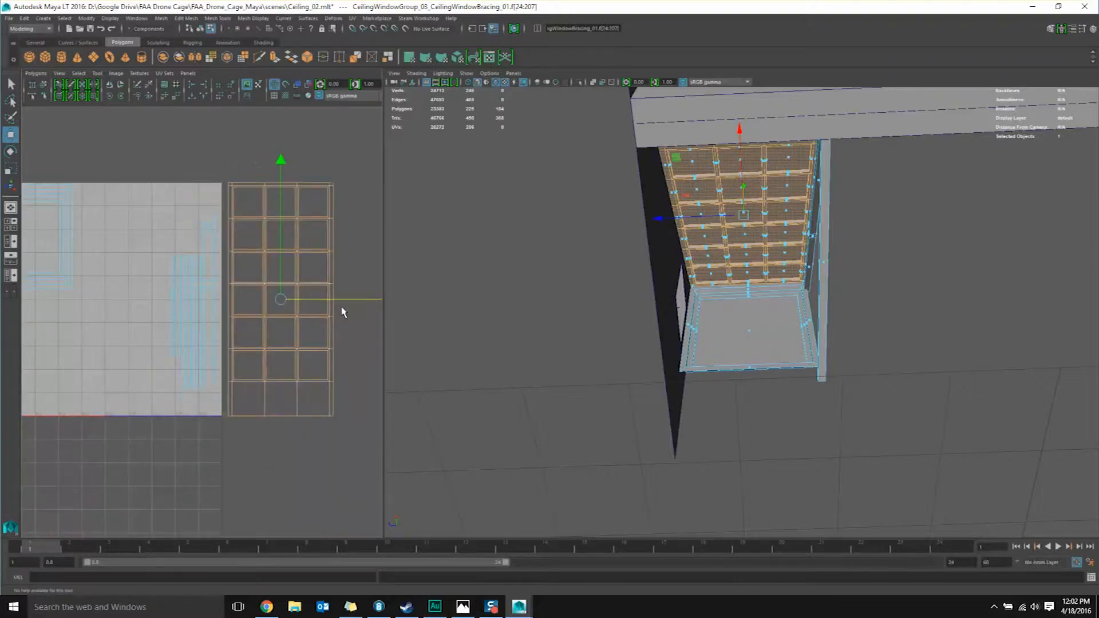
Step: Select a single pane of the slanted windows' UV shell to check where it lies on the mesh
{"action": "scroll", "coordinate": [342, 303], "scroll_direction": "up", "scroll_amount": 5}
{"action": "middle_click_drag", "start_coordinate": [341, 293], "coordinate": [182, 302], "text": "alt"}
{"action": "right_click_drag", "start_coordinate": [253, 230], "coordinate": [255, 253]}
{"action": "left_click", "coordinate": [255, 253]}
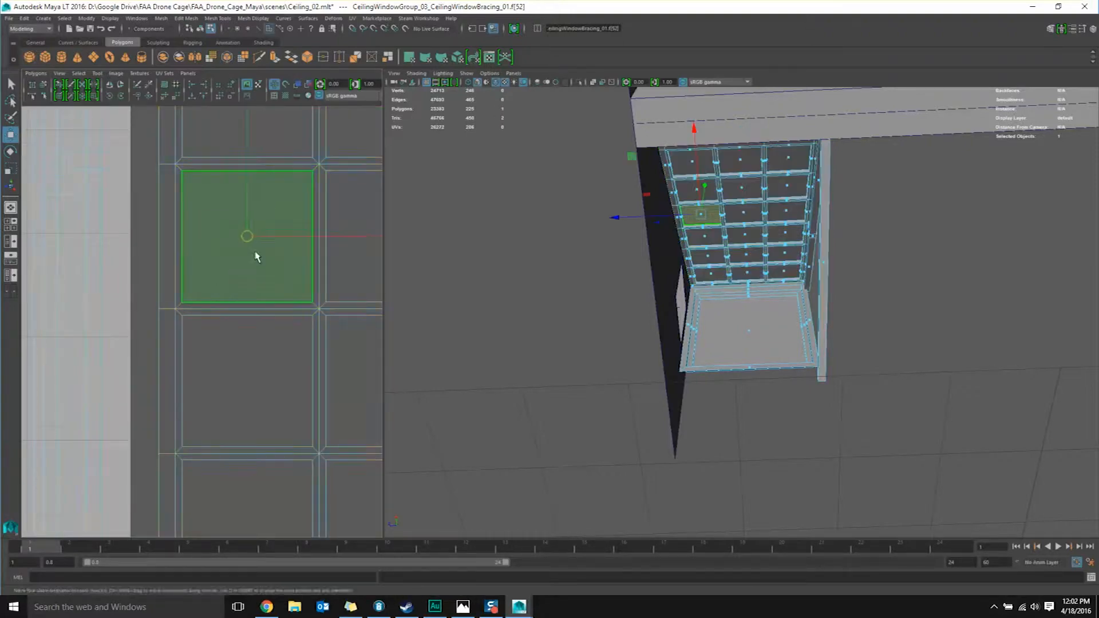
{"action": "scroll", "coordinate": [256, 257], "scroll_direction": "down", "scroll_amount": 4}
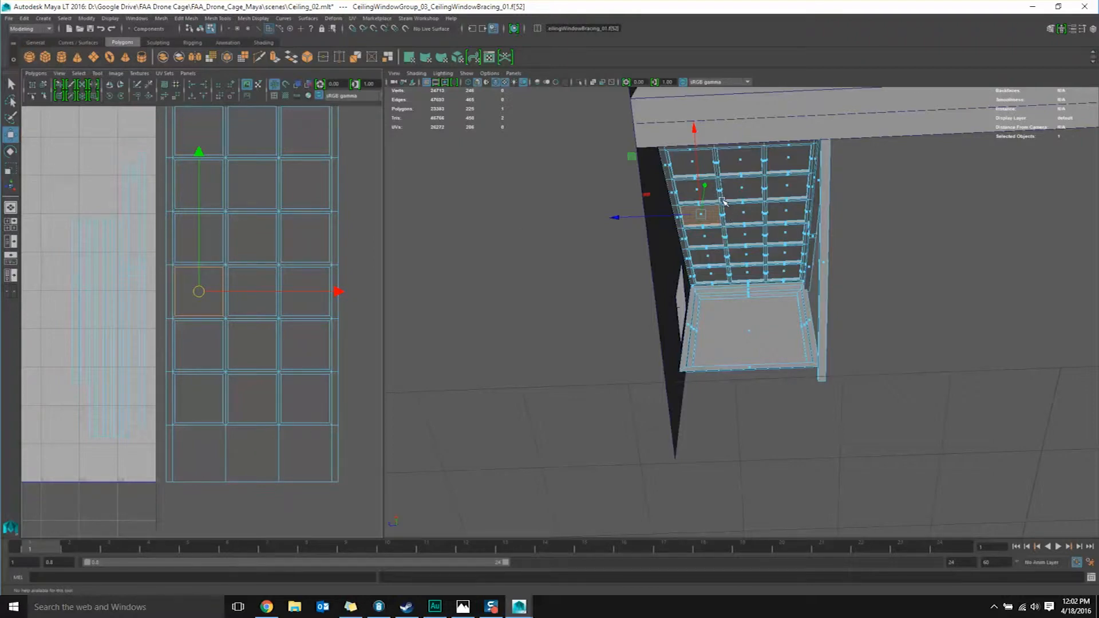
{"action": "scroll", "coordinate": [305, 263], "scroll_direction": "down", "scroll_amount": 2}
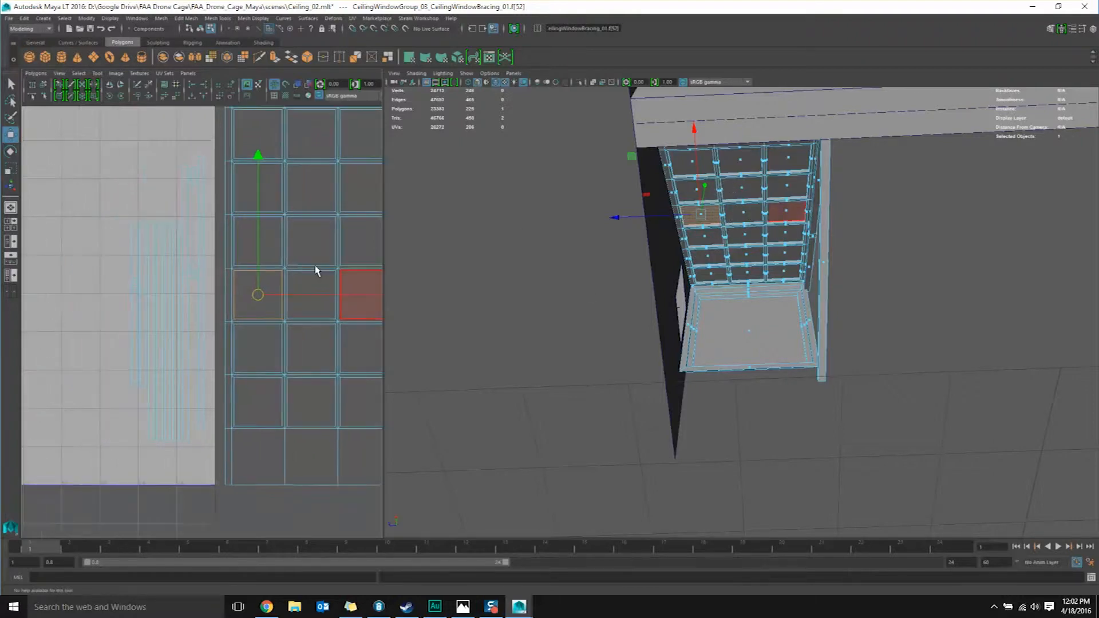
{"action": "key", "text": "F8"}
Step: Reselect the whole slanted windows UV shell and scale it down uniformly
{"action": "scroll", "coordinate": [312, 261], "scroll_direction": "down", "scroll_amount": 2}
{"action": "right_click", "coordinate": [304, 266]}
{"action": "left_click", "coordinate": [271, 250]}
{"action": "left_click", "coordinate": [287, 238]}
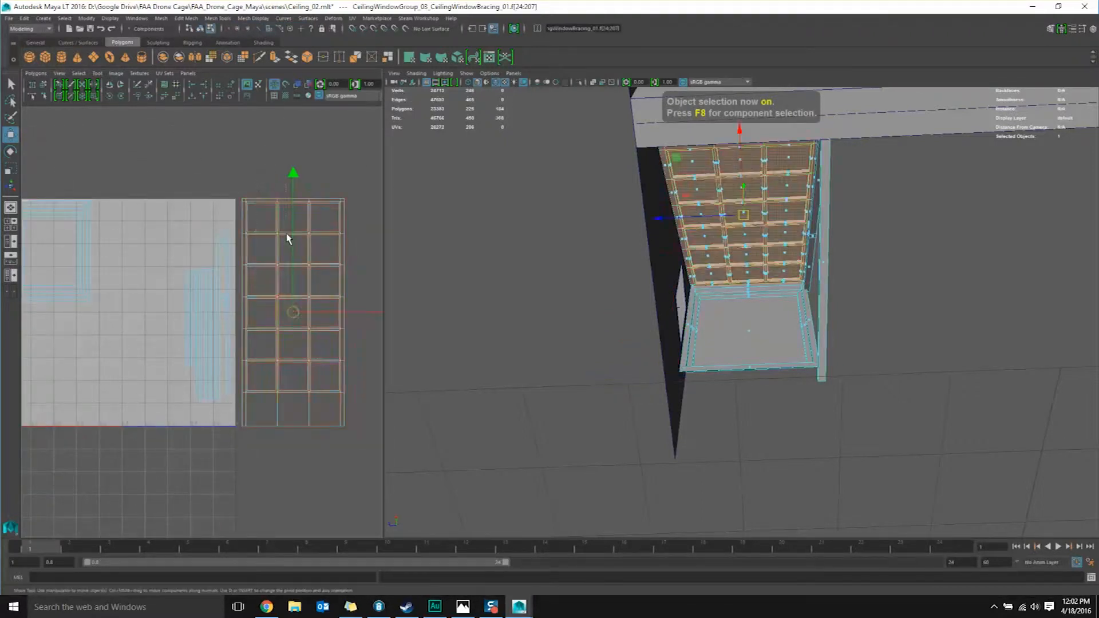
{"action": "key", "text": "r"}
{"action": "left_click_drag", "start_coordinate": [292, 313], "coordinate": [314, 282]}
Step: Rotate the bracing UV shells to run horizontally and move them to the lower part of the UV square
{"action": "key", "text": "w"}
{"action": "left_click_drag", "start_coordinate": [243, 413], "coordinate": [245, 414]}
{"action": "middle_click_drag", "start_coordinate": [232, 379], "coordinate": [299, 344], "text": "alt"}
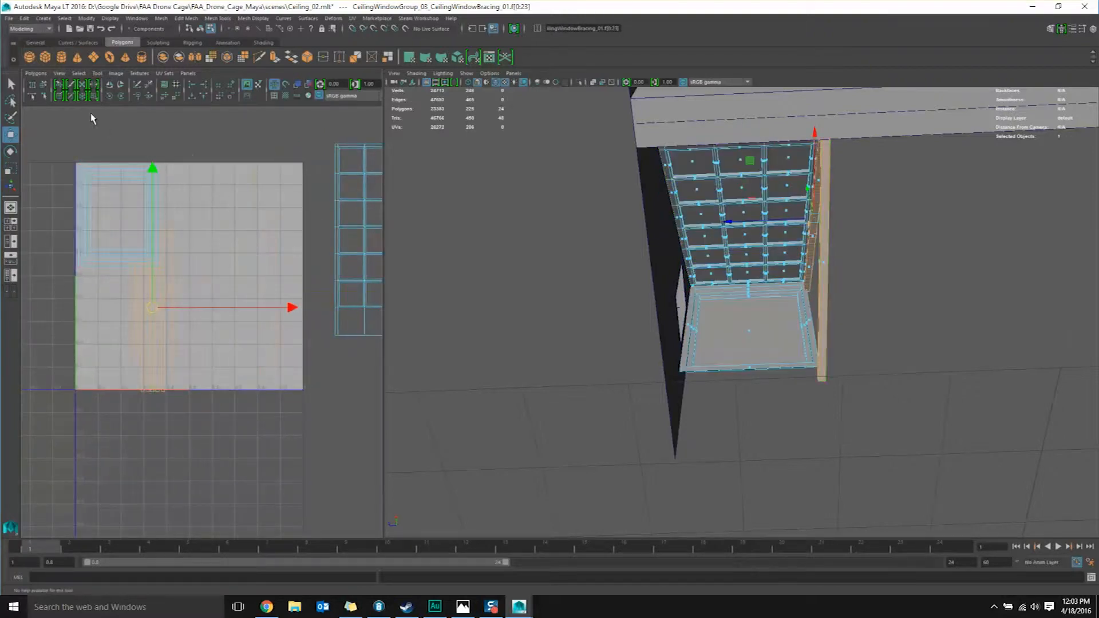
{"action": "left_click", "coordinate": [112, 97]}
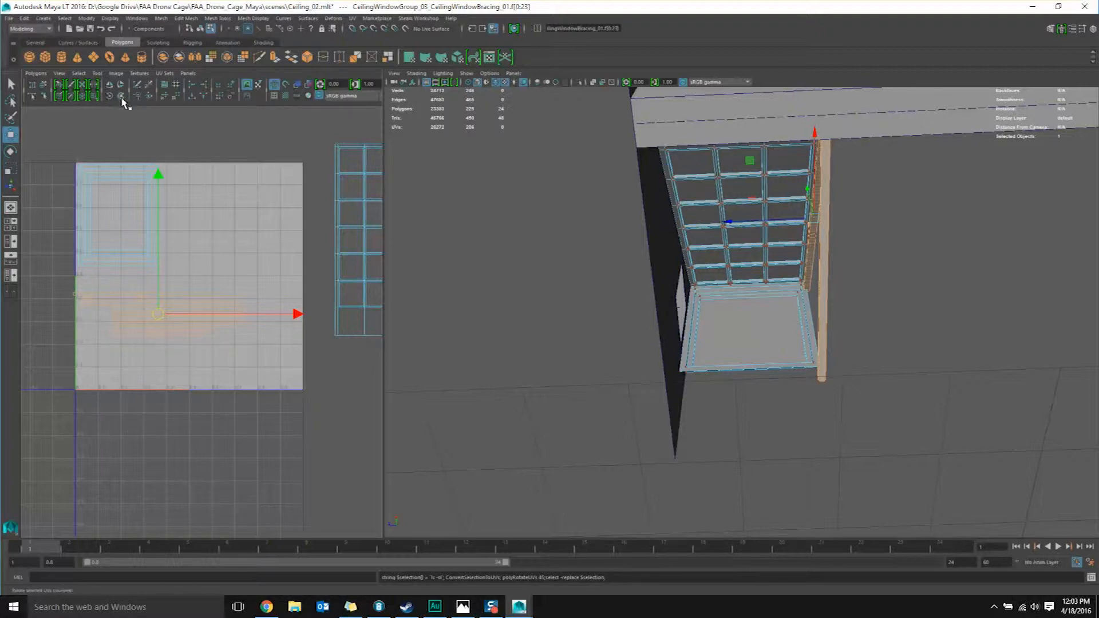
{"action": "middle_click_drag", "start_coordinate": [158, 332], "coordinate": [187, 350]}
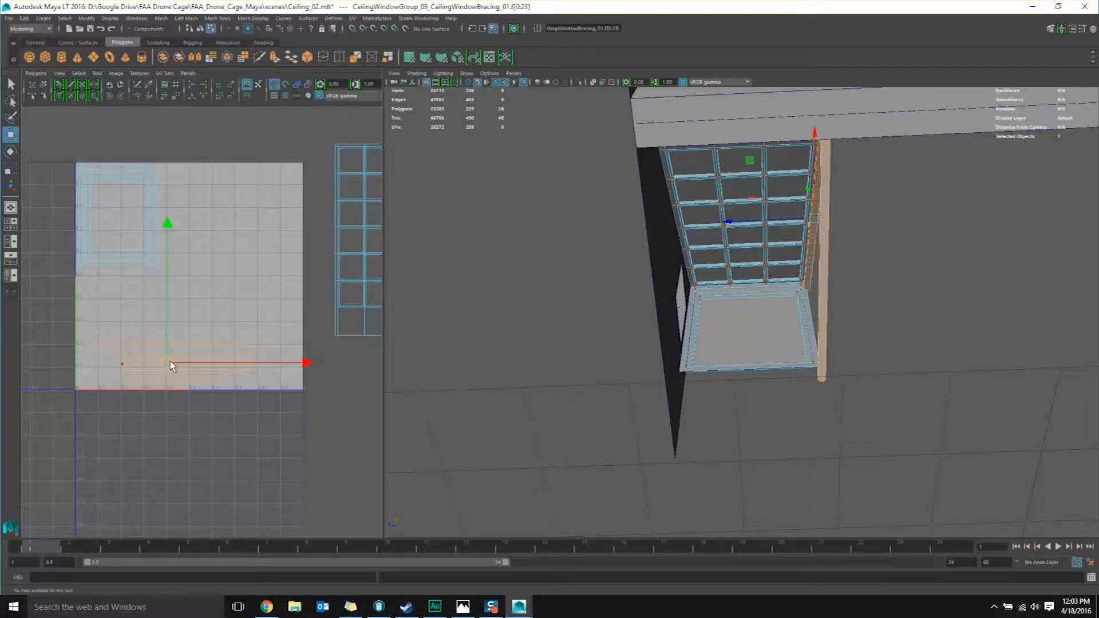
Step: Select all UVs of the slanted windows shell and move them into the right side of the UV square
{"action": "middle_click_drag", "start_coordinate": [212, 295], "coordinate": [171, 318], "text": "alt"}
{"action": "middle_click_drag", "start_coordinate": [263, 200], "coordinate": [183, 204], "text": "alt"}
{"action": "left_click_drag", "start_coordinate": [201, 153], "coordinate": [324, 377]}
{"action": "middle_click_drag", "start_coordinate": [324, 377], "coordinate": [359, 360], "text": "alt"}
{"action": "left_click_drag", "start_coordinate": [293, 254], "coordinate": [175, 273]}
{"action": "middle_click_drag", "start_coordinate": [141, 298], "coordinate": [219, 278], "text": "alt"}
{"action": "middle_click_drag", "start_coordinate": [177, 339], "coordinate": [227, 327], "text": "alt"}
{"action": "scroll", "coordinate": [201, 326], "scroll_direction": "up", "scroll_amount": 5}
{"action": "scroll", "coordinate": [201, 327], "scroll_direction": "down", "scroll_amount": 2}
{"action": "middle_click_drag", "start_coordinate": [226, 277], "coordinate": [207, 331], "text": "alt"}
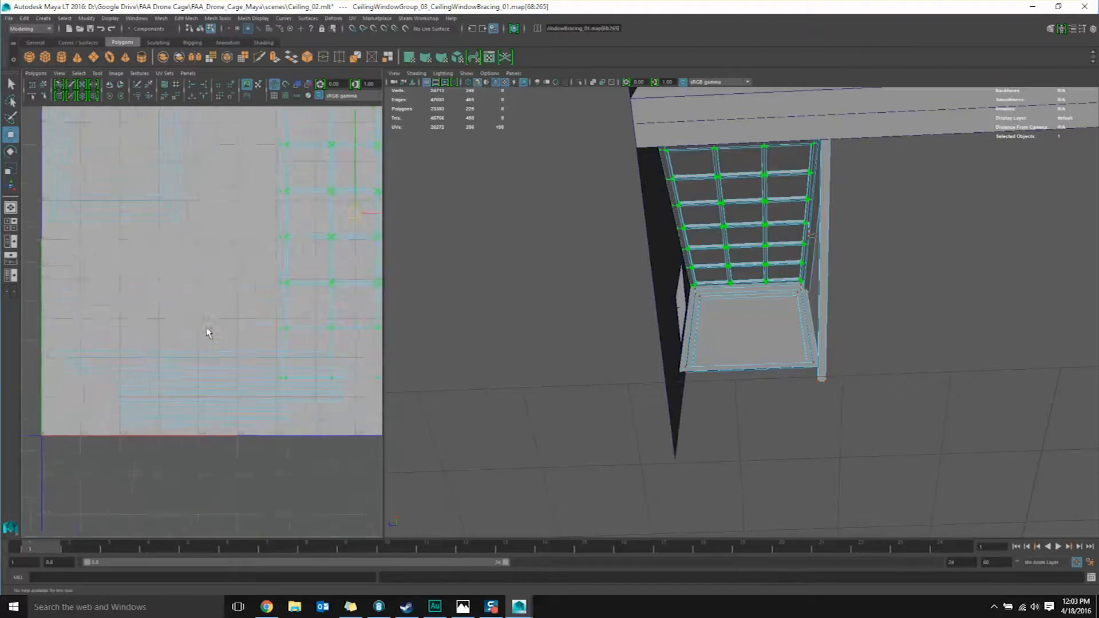
{"action": "scroll", "coordinate": [206, 330], "scroll_direction": "down", "scroll_amount": 3}
{"action": "middle_click_drag", "start_coordinate": [164, 233], "coordinate": [166, 251], "text": "alt"}
{"action": "middle_click_drag", "start_coordinate": [228, 395], "coordinate": [161, 341], "text": "alt"}
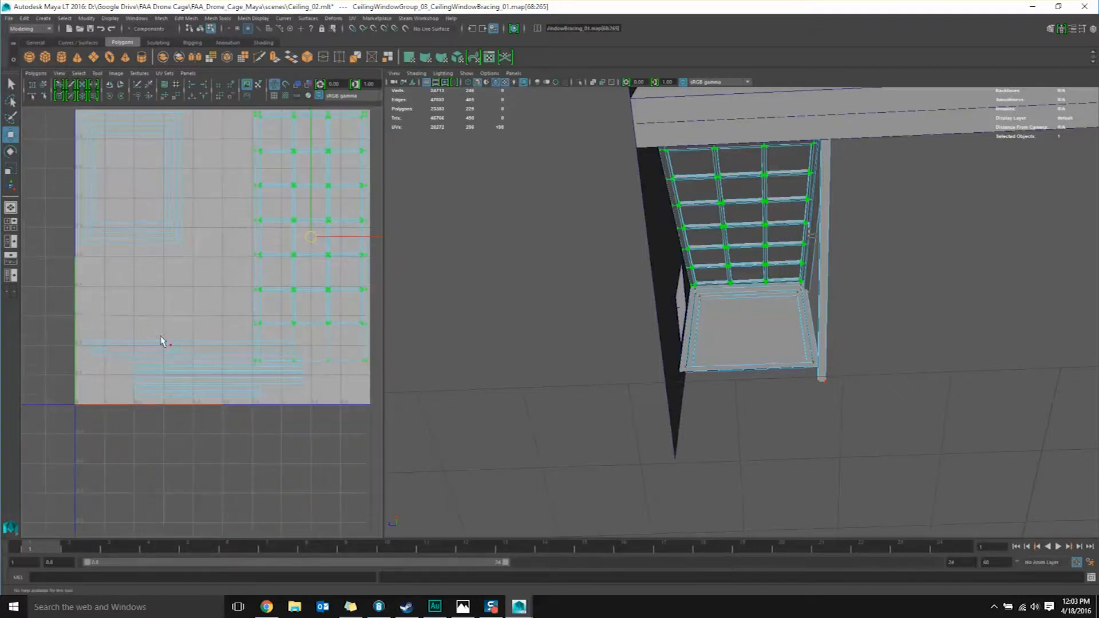
Step: Rotate a bracing UV shell upright and move it between the vertical window and slanted window shells
{"action": "left_click_drag", "start_coordinate": [217, 433], "coordinate": [222, 442]}
{"action": "double_click", "coordinate": [227, 374]}
{"action": "left_click", "coordinate": [109, 96]}
{"action": "left_click_drag", "start_coordinate": [172, 334], "coordinate": [216, 230]}
{"action": "scroll", "coordinate": [287, 181], "scroll_direction": "up", "scroll_amount": 1}
{"action": "middle_click_drag", "start_coordinate": [286, 180], "coordinate": [250, 240], "text": "alt"}
Step: Adjust the slanted windows UV shell's position and size, and resize the vertical window shell
{"action": "double_click", "coordinate": [293, 352]}
{"action": "key", "text": "w"}
{"action": "left_click_drag", "start_coordinate": [280, 289], "coordinate": [279, 301]}
{"action": "key", "text": "r"}
{"action": "middle_click_drag", "start_coordinate": [127, 378], "coordinate": [174, 391], "text": "alt"}
{"action": "scroll", "coordinate": [179, 377], "scroll_direction": "up", "scroll_amount": 3}
{"action": "scroll", "coordinate": [179, 378], "scroll_direction": "down", "scroll_amount": 3}
{"action": "double_click", "coordinate": [126, 222]}
{"action": "key", "text": "r"}
{"action": "key", "text": "w"}
{"action": "scroll", "coordinate": [174, 390], "scroll_direction": "up", "scroll_amount": 3}
Step: Arrange the individual bracing UV strips in the middle column and below the vertical window shell so none overlap
{"action": "double_click", "coordinate": [243, 198]}
{"action": "right_click_drag", "start_coordinate": [242, 198], "coordinate": [222, 194]}
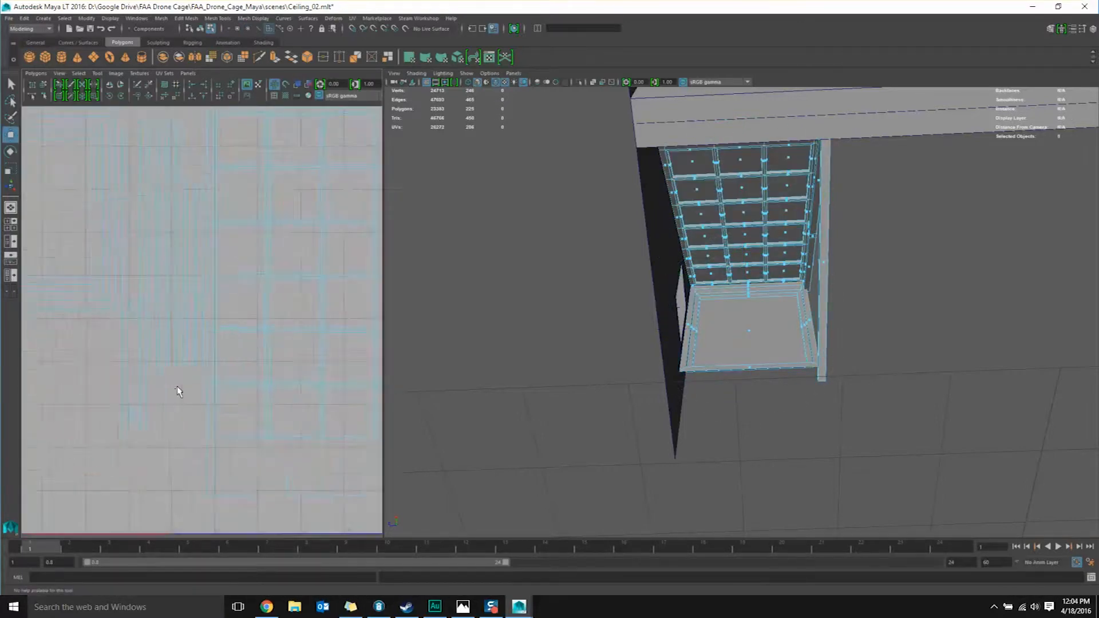
{"action": "middle_click_drag", "start_coordinate": [222, 198], "coordinate": [271, 109], "text": "alt"}
{"action": "left_click_drag", "start_coordinate": [298, 174], "coordinate": [80, 366]}
{"action": "middle_click_drag", "start_coordinate": [81, 367], "coordinate": [47, 438], "text": "alt"}
{"action": "double_click", "coordinate": [265, 244]}
{"action": "left_click_drag", "start_coordinate": [265, 244], "coordinate": [63, 487]}
{"action": "double_click", "coordinate": [219, 319]}
{"action": "left_click_drag", "start_coordinate": [275, 375], "coordinate": [261, 375]}
{"action": "scroll", "coordinate": [261, 375], "scroll_direction": "up", "scroll_amount": 3}
{"action": "double_click", "coordinate": [234, 268]}
{"action": "left_click_drag", "start_coordinate": [234, 268], "coordinate": [218, 407]}
Step: Nudge the slanted windows UV shell into its final position and scale up the vertical window shell slightly
{"action": "scroll", "coordinate": [217, 408], "scroll_direction": "down", "scroll_amount": 5}
{"action": "double_click", "coordinate": [322, 317]}
{"action": "middle_click_drag", "start_coordinate": [323, 318], "coordinate": [307, 319], "text": "alt"}
{"action": "left_click_drag", "start_coordinate": [306, 318], "coordinate": [304, 319]}
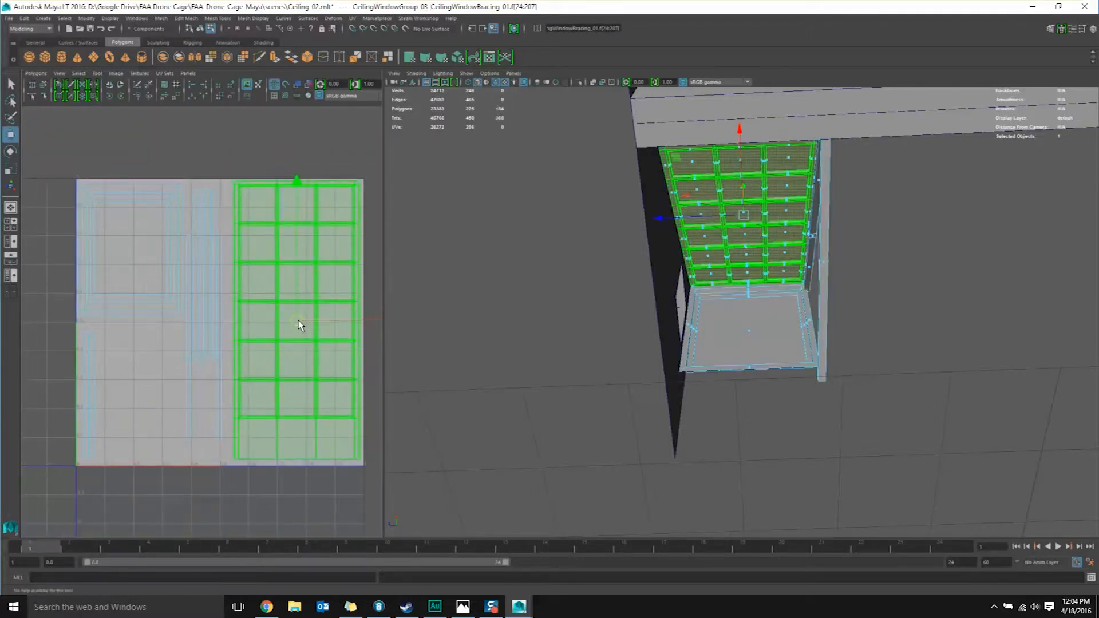
{"action": "double_click", "coordinate": [136, 255]}
{"action": "key", "text": "r"}
{"action": "left_click_drag", "start_coordinate": [136, 254], "coordinate": [141, 254]}
Step: Clear the UV shell selection with the Select tool and save the scene
{"action": "key", "text": "q"}
{"action": "left_click", "coordinate": [191, 250]}
{"action": "scroll", "coordinate": [191, 250], "scroll_direction": "up", "scroll_amount": 3}
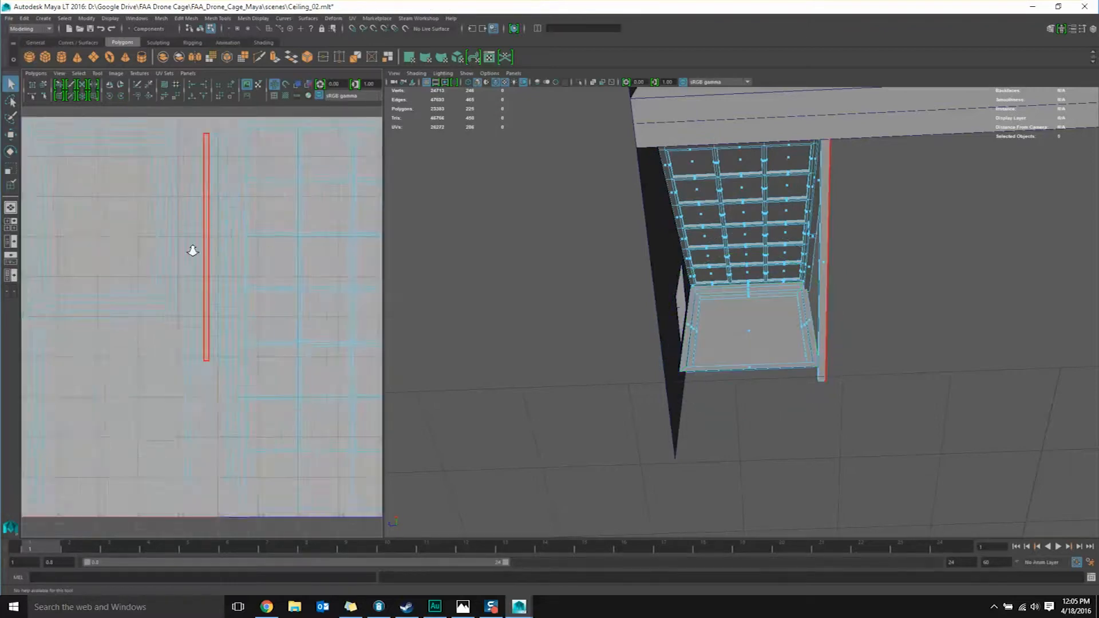
{"action": "scroll", "coordinate": [233, 287], "scroll_direction": "down", "scroll_amount": 3}
{"action": "key", "text": "ctrl+s"}
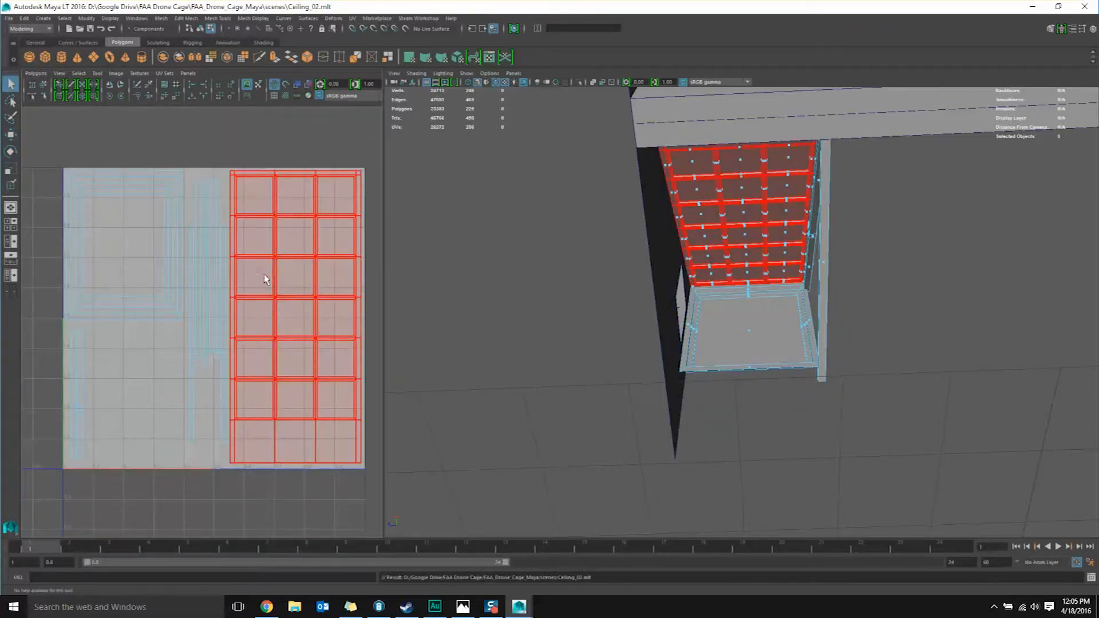
Step: Maximize the perspective view and return to object selection with the Move tool active on the combined window mesh
{"action": "scroll", "coordinate": [301, 292], "scroll_direction": "up", "scroll_amount": 2}
{"action": "key", "text": "space"}
{"action": "key", "text": "F8"}
{"action": "key", "text": "w"}
{"action": "left_click_drag", "start_coordinate": [579, 281], "coordinate": [467, 326], "text": "alt"}
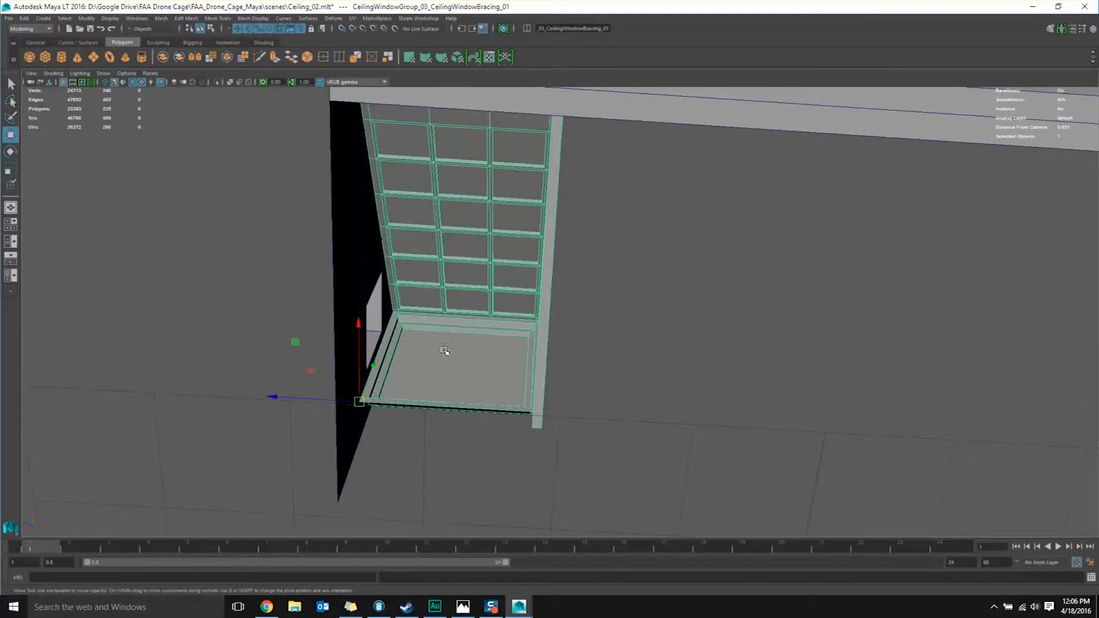
Step: Duplicate the combined window section along the row and snap the copy's corner vertex flush against the original
{"action": "left_click_drag", "start_coordinate": [271, 399], "coordinate": [530, 415]}
{"action": "left_click_drag", "start_coordinate": [531, 414], "coordinate": [569, 378], "text": "alt"}
{"action": "key", "text": "v"}
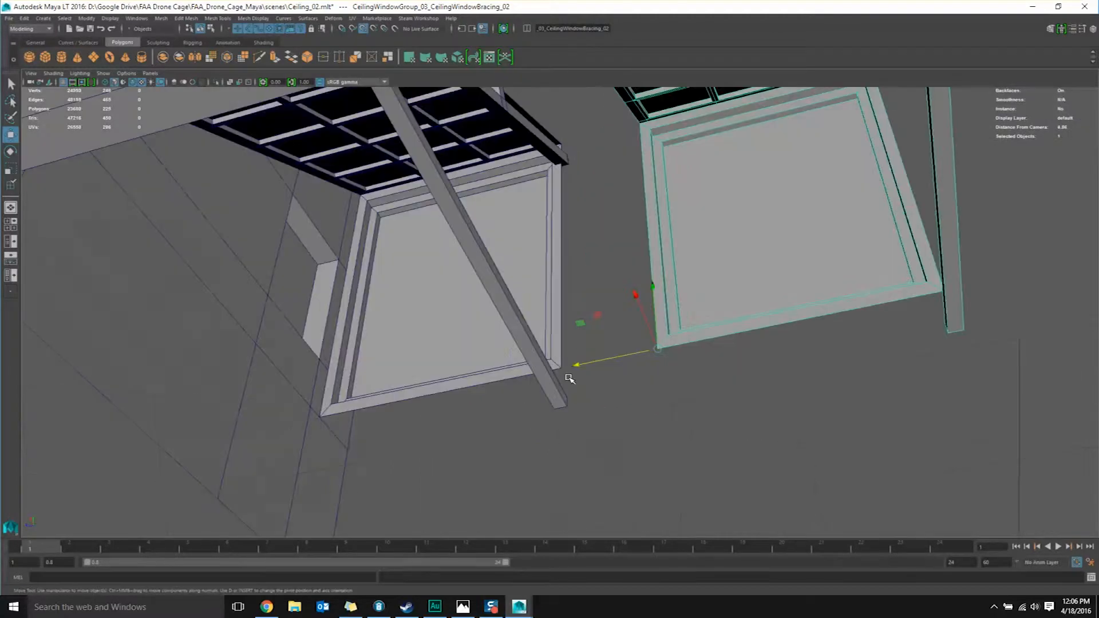
{"action": "middle_click_drag", "start_coordinate": [566, 373], "coordinate": [558, 371]}
{"action": "scroll", "coordinate": [557, 371], "scroll_direction": "down", "scroll_amount": 3}
{"action": "left_click_drag", "start_coordinate": [519, 397], "coordinate": [631, 376], "text": "alt"}
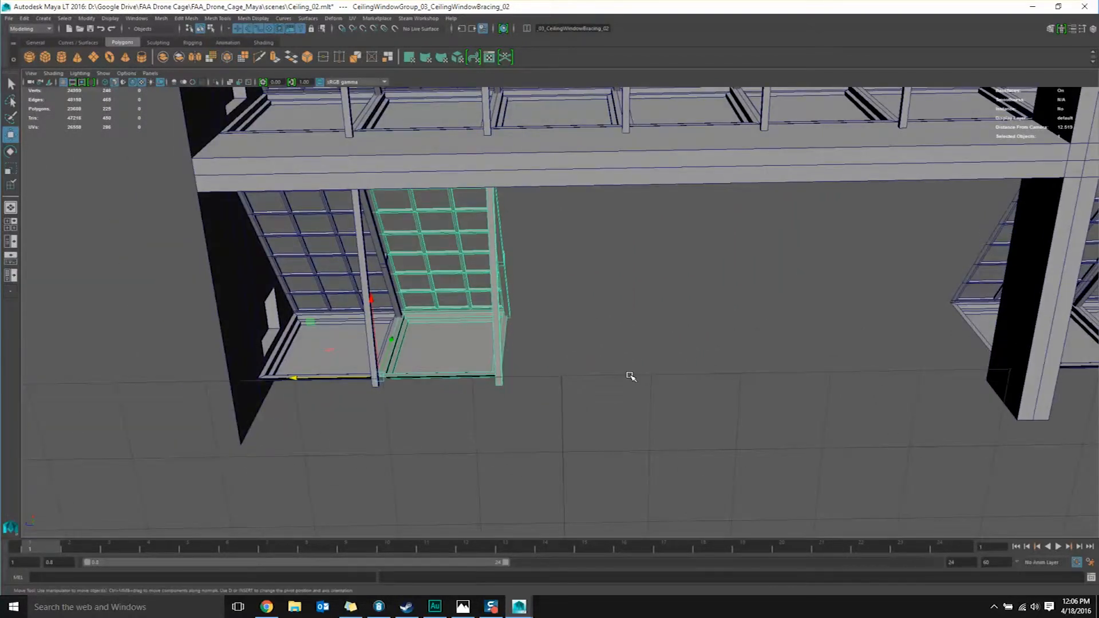
Step: Repeat the duplicate with its offset four more times to fill the bay up to the vertical pillar
{"action": "key", "text": "shift+d"}
{"action": "key", "text": "shift+d"}
{"action": "key", "text": "shift+d"}
{"action": "key", "text": "shift+d"}
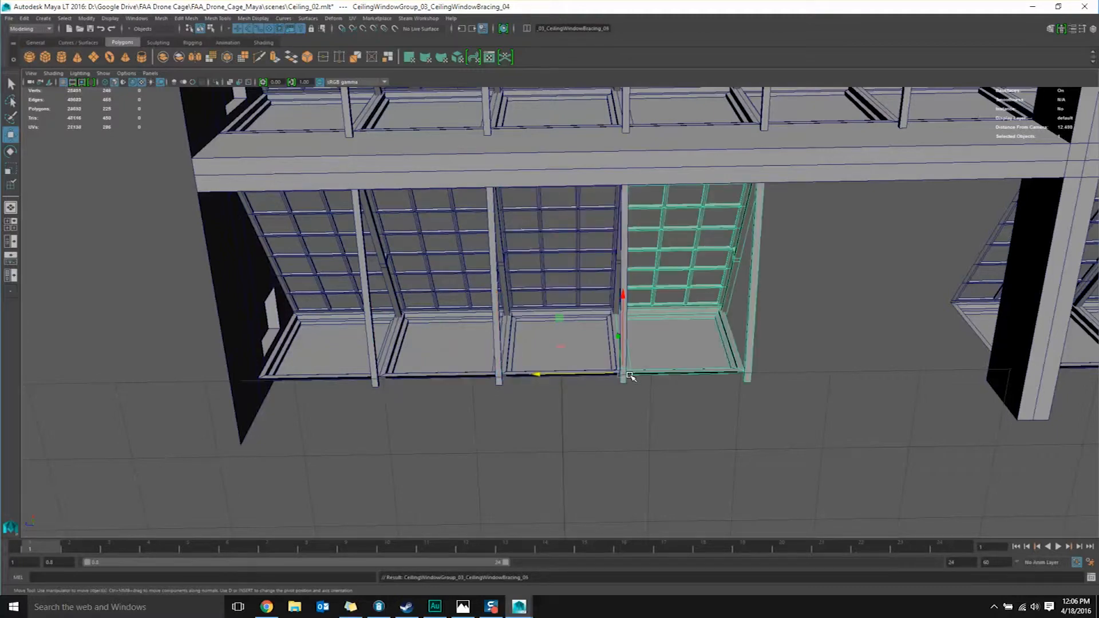
{"action": "middle_click_drag", "start_coordinate": [958, 366], "coordinate": [730, 408], "text": "alt"}
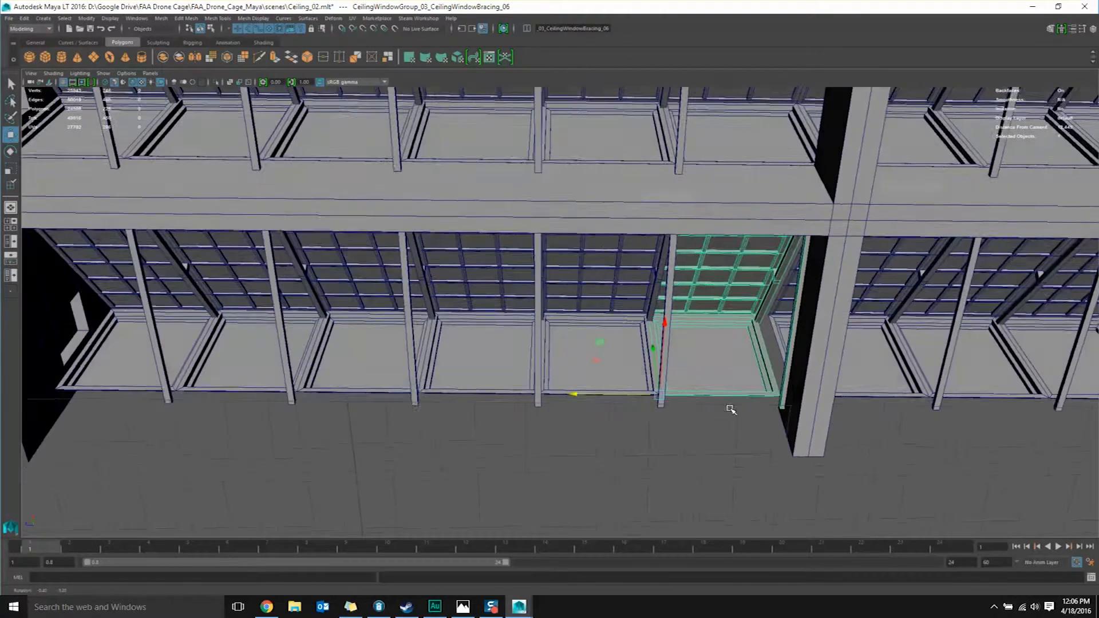
Step: Examine from several angles how the last duplicated window section meets the vertical pillar
{"action": "key", "text": "q"}
{"action": "left_click_drag", "start_coordinate": [774, 371], "coordinate": [637, 375], "text": "alt"}
{"action": "scroll", "coordinate": [636, 375], "scroll_direction": "up", "scroll_amount": 3}
{"action": "middle_click_drag", "start_coordinate": [637, 375], "coordinate": [574, 409], "text": "alt"}
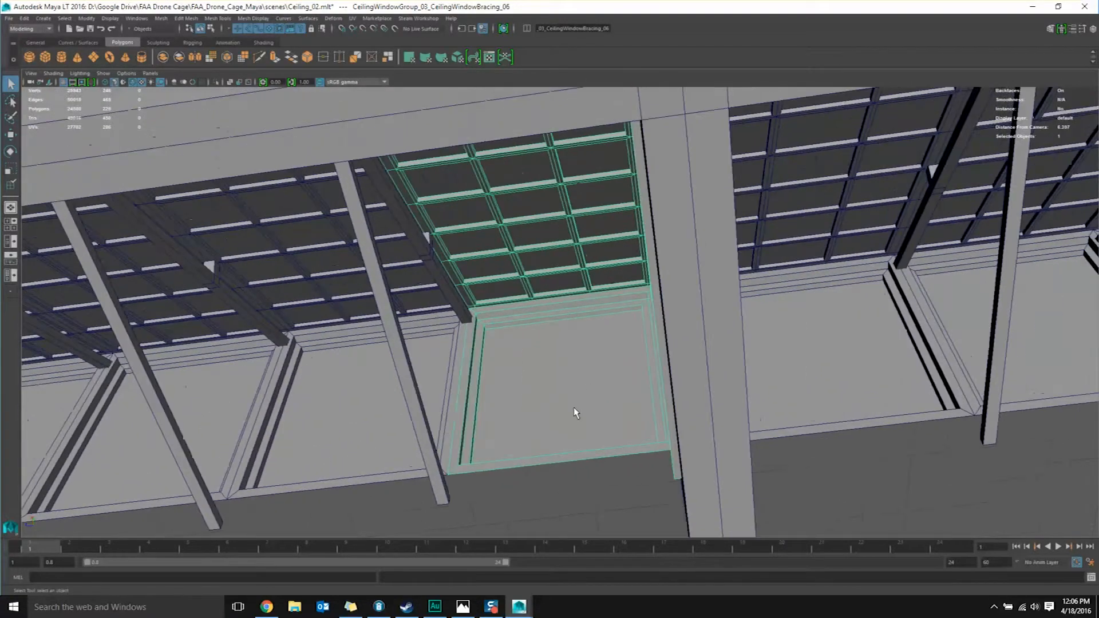
{"action": "left_click_drag", "start_coordinate": [574, 409], "coordinate": [589, 372], "text": "alt"}
{"action": "middle_click_drag", "start_coordinate": [589, 372], "coordinate": [567, 358], "text": "alt"}
{"action": "left_click_drag", "start_coordinate": [568, 359], "coordinate": [578, 373], "text": "alt"}
{"action": "middle_click_drag", "start_coordinate": [578, 361], "coordinate": [580, 376], "text": "alt"}
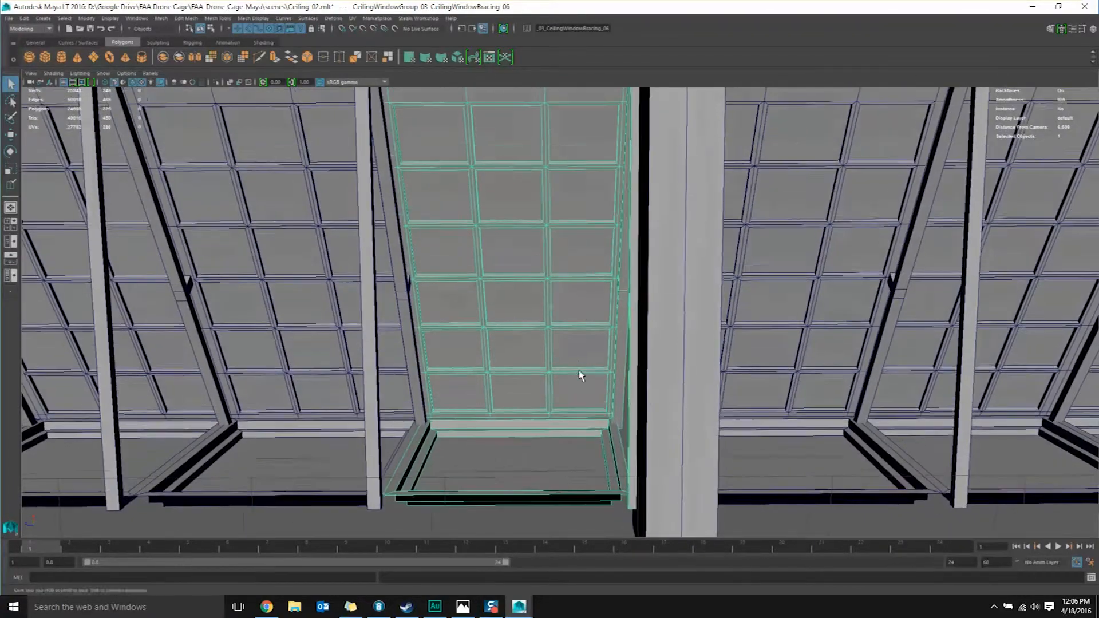
{"action": "scroll", "coordinate": [569, 162], "scroll_direction": "down", "scroll_amount": 1}
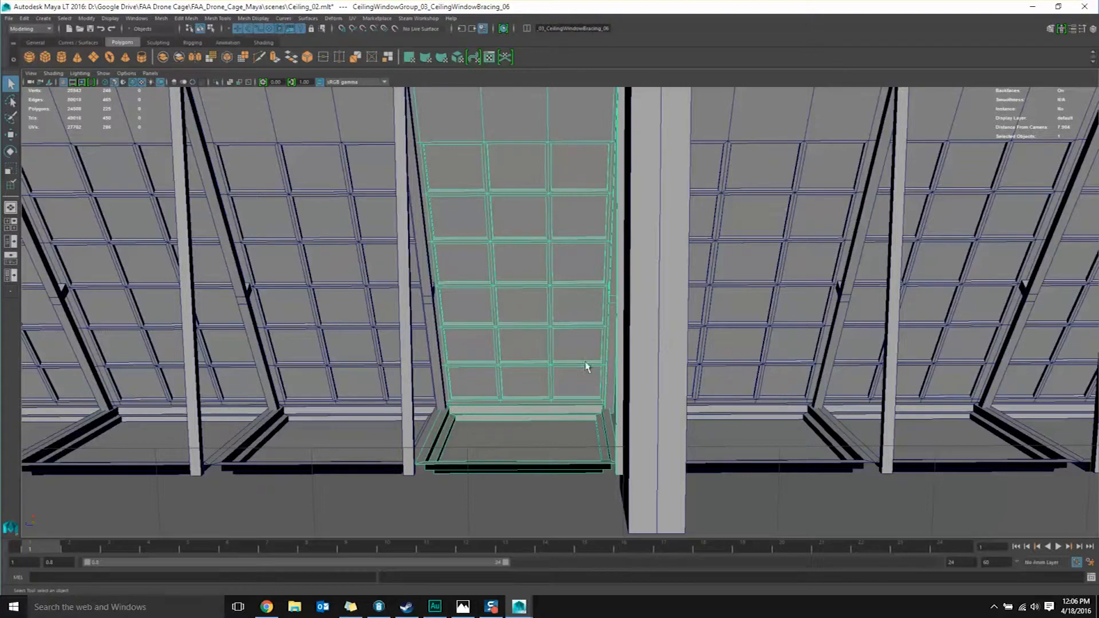
{"action": "left_click_drag", "start_coordinate": [580, 342], "coordinate": [567, 262], "text": "alt"}
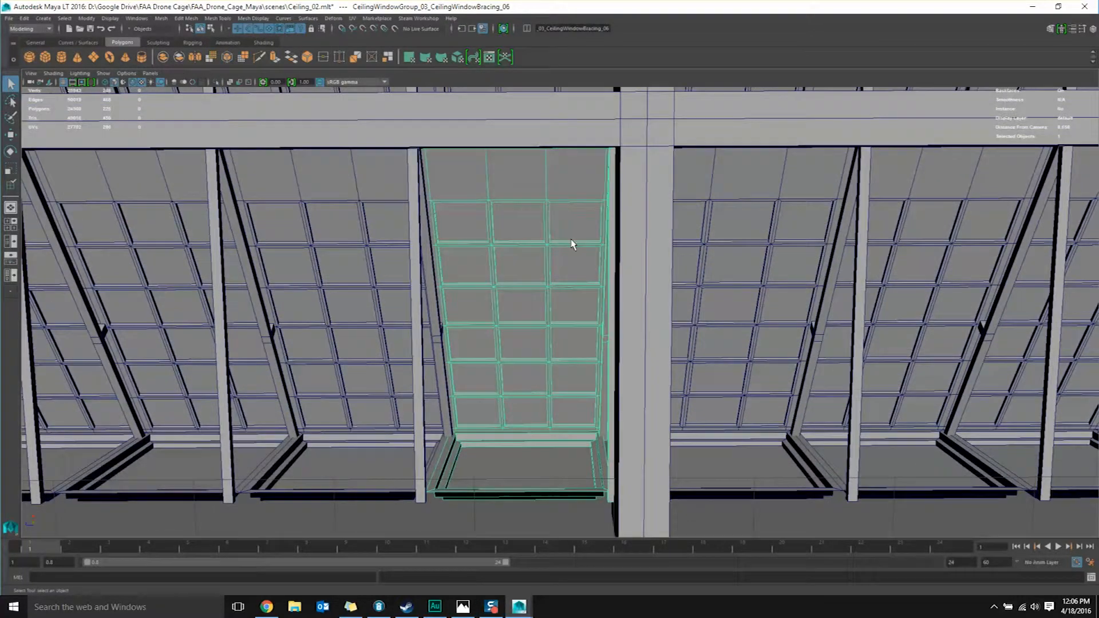
Step: Select the pillar-side end vertices of the last window section and move them back along the row to fit the pillar
{"action": "right_click_drag", "start_coordinate": [579, 222], "coordinate": [558, 223]}
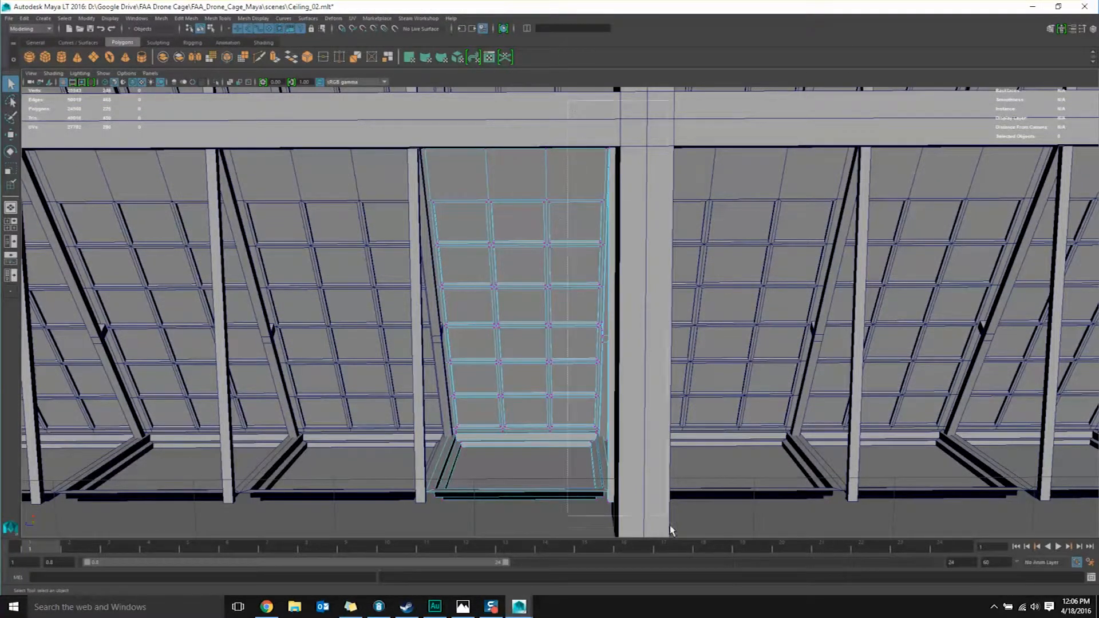
{"action": "left_click_drag", "start_coordinate": [715, 604], "coordinate": [716, 602]}
{"action": "scroll", "coordinate": [689, 479], "scroll_direction": "up", "scroll_amount": 4}
{"action": "middle_click_drag", "start_coordinate": [668, 405], "coordinate": [636, 338], "text": "alt"}
{"action": "left_click_drag", "start_coordinate": [637, 338], "coordinate": [601, 412], "text": "alt"}
{"action": "scroll", "coordinate": [626, 393], "scroll_direction": "down", "scroll_amount": 4}
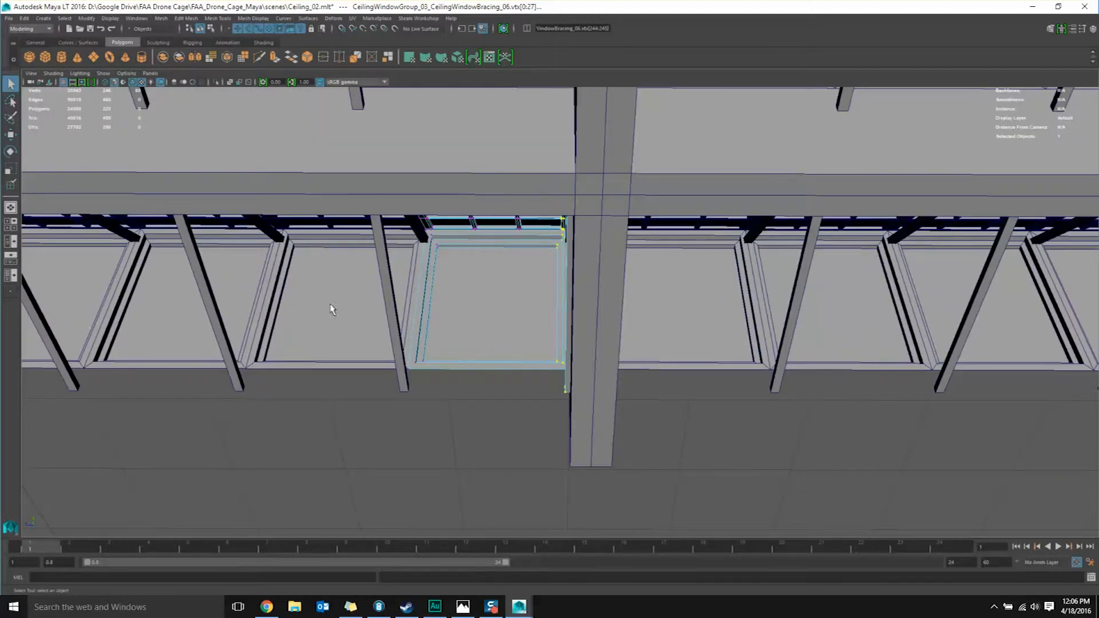
{"action": "left_click_drag", "start_coordinate": [571, 315], "coordinate": [480, 117], "text": "alt"}
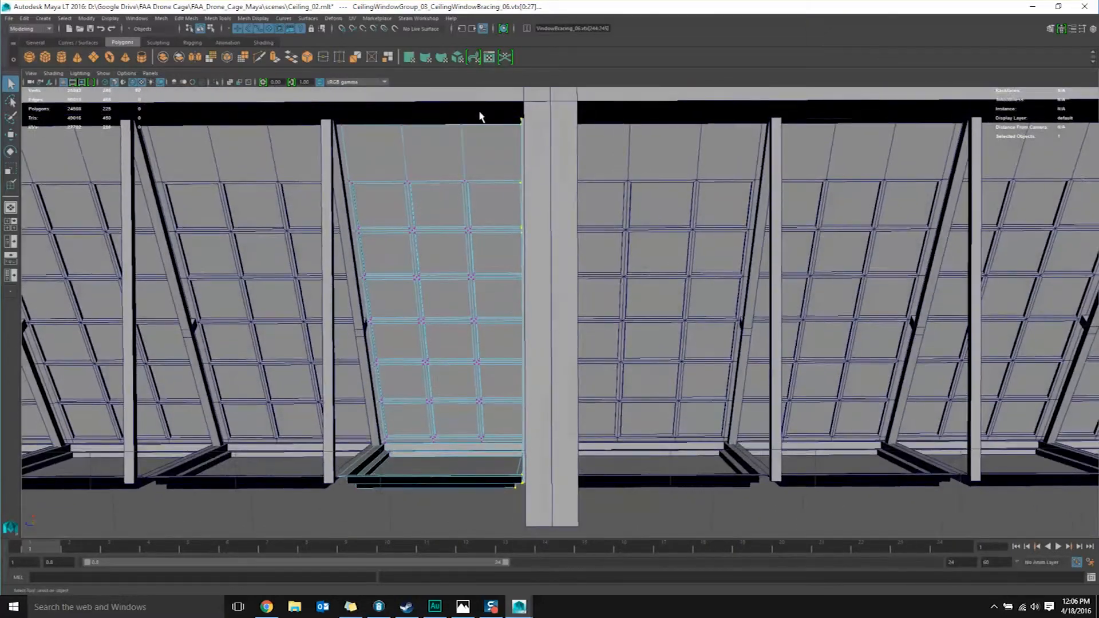
{"action": "left_click_drag", "start_coordinate": [621, 479], "coordinate": [703, 372], "text": "alt"}
{"action": "key", "text": "w"}
{"action": "middle_click_drag", "start_coordinate": [728, 166], "coordinate": [658, 322], "text": "alt"}
{"action": "left_click_drag", "start_coordinate": [658, 321], "coordinate": [647, 314], "text": "alt"}
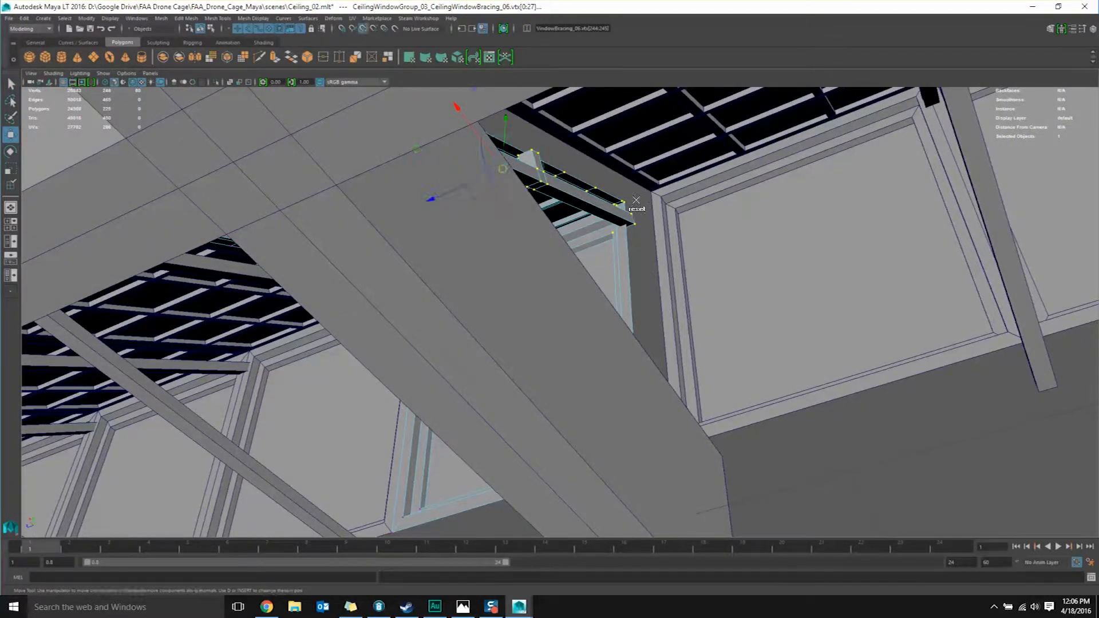
{"action": "key", "text": "f"}
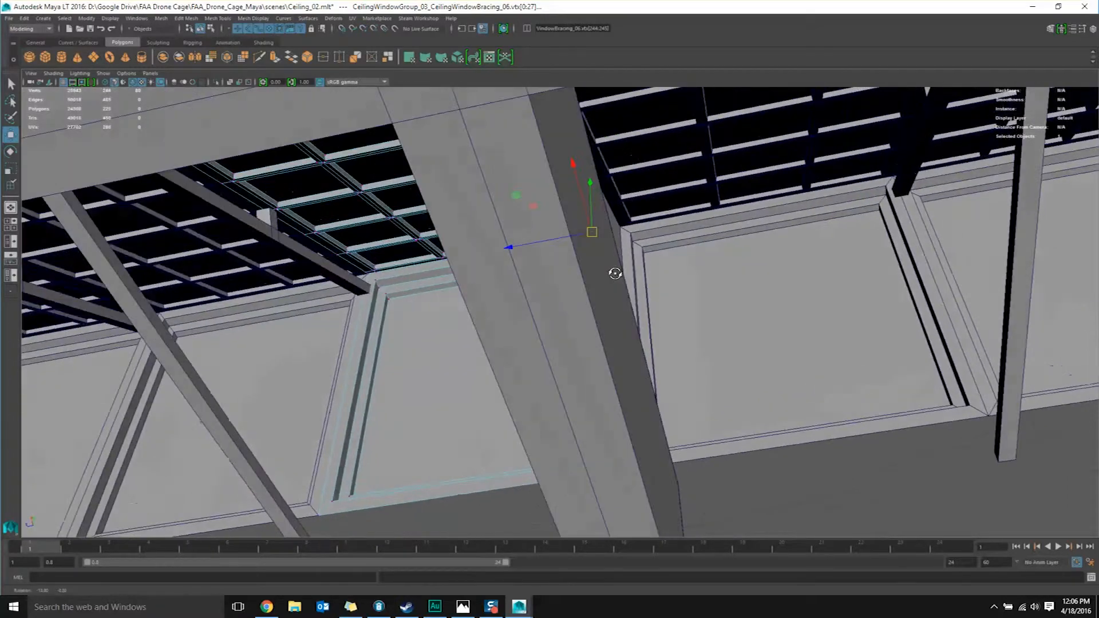
{"action": "left_click_drag", "start_coordinate": [461, 251], "coordinate": [467, 255]}
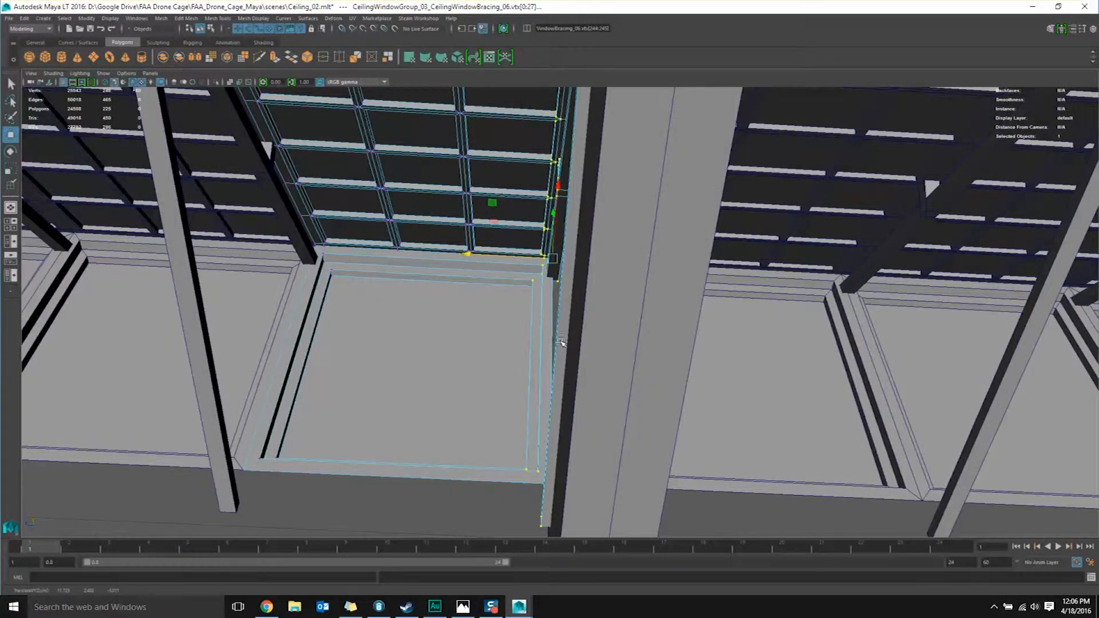
{"action": "middle_click_drag", "start_coordinate": [546, 346], "coordinate": [525, 252], "text": "alt"}
{"action": "scroll", "coordinate": [526, 253], "scroll_direction": "down", "scroll_amount": 4}
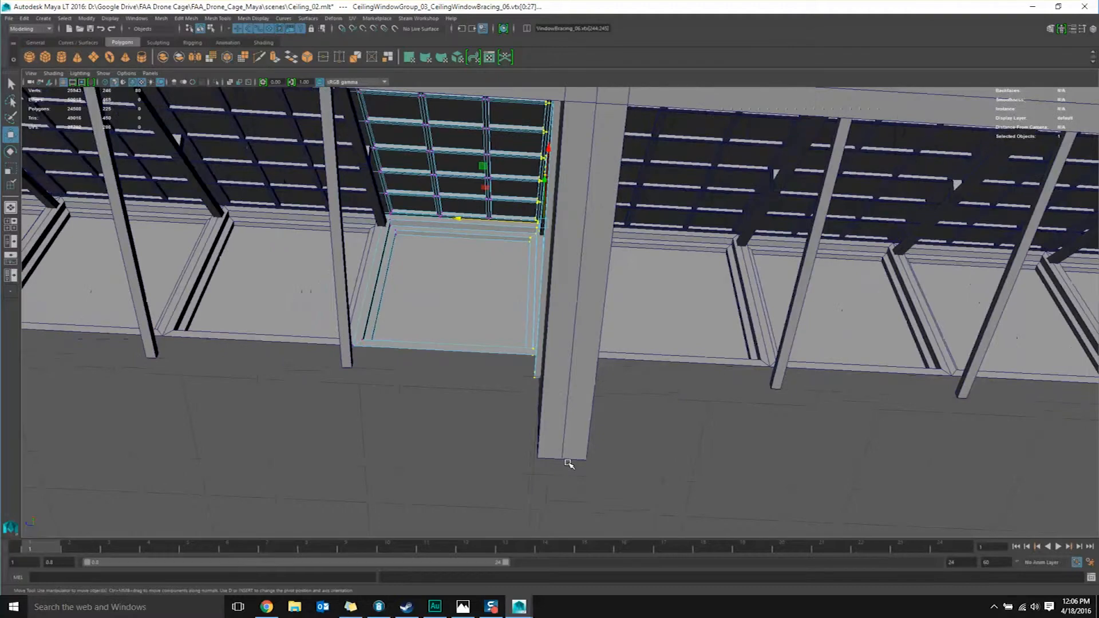
Step: Delete the bracing shell beside the pillar on the last window section, then return to object selection with nothing selected
{"action": "left_click_drag", "start_coordinate": [559, 457], "coordinate": [541, 422], "text": "alt"}
{"action": "scroll", "coordinate": [542, 421], "scroll_direction": "up", "scroll_amount": 3}
{"action": "key", "text": "F8"}
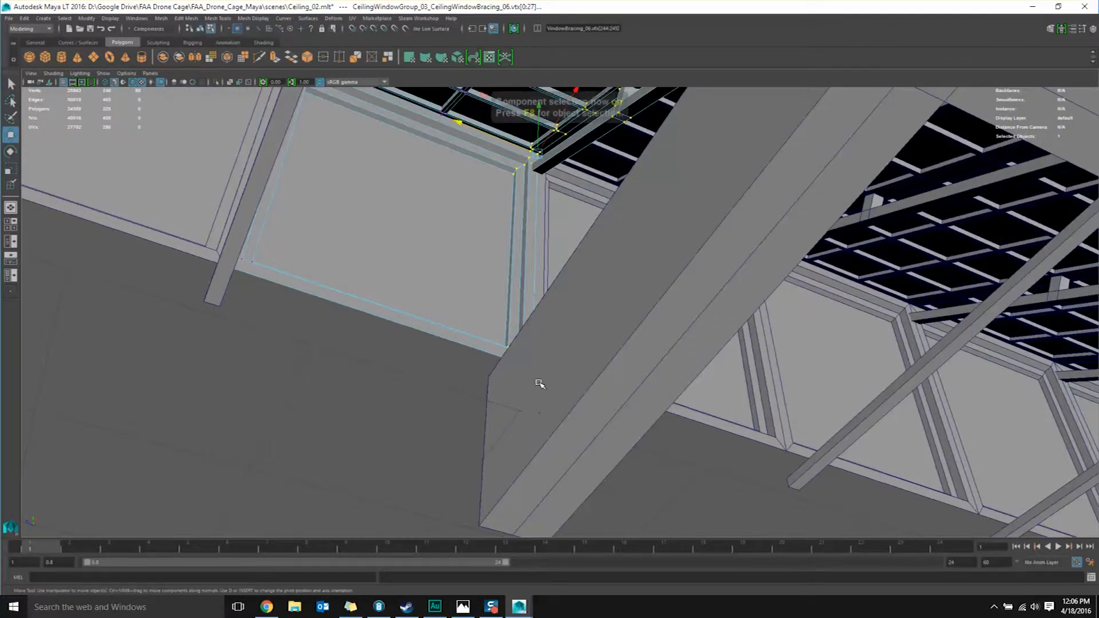
{"action": "left_click_drag", "start_coordinate": [548, 211], "coordinate": [579, 286], "text": "alt"}
{"action": "right_click", "coordinate": [587, 289]}
{"action": "left_click", "coordinate": [586, 311]}
{"action": "right_click_drag", "start_coordinate": [589, 303], "coordinate": [617, 294], "text": "ctrl"}
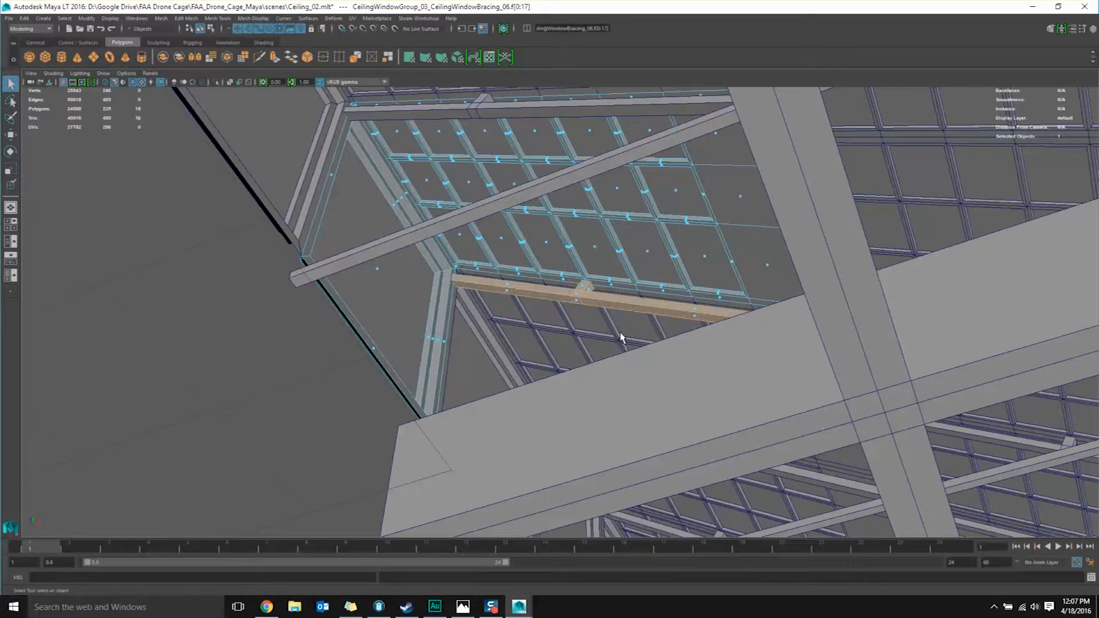
{"action": "key", "text": "Delete"}
{"action": "key", "text": "F8"}
{"action": "left_click", "coordinate": [336, 383]}
{"action": "left_click_drag", "start_coordinate": [336, 382], "coordinate": [509, 352], "text": "alt"}
Step: Save the scene under the new name Ceiling_03_uvwMapping
{"action": "left_click", "coordinate": [9, 20]}
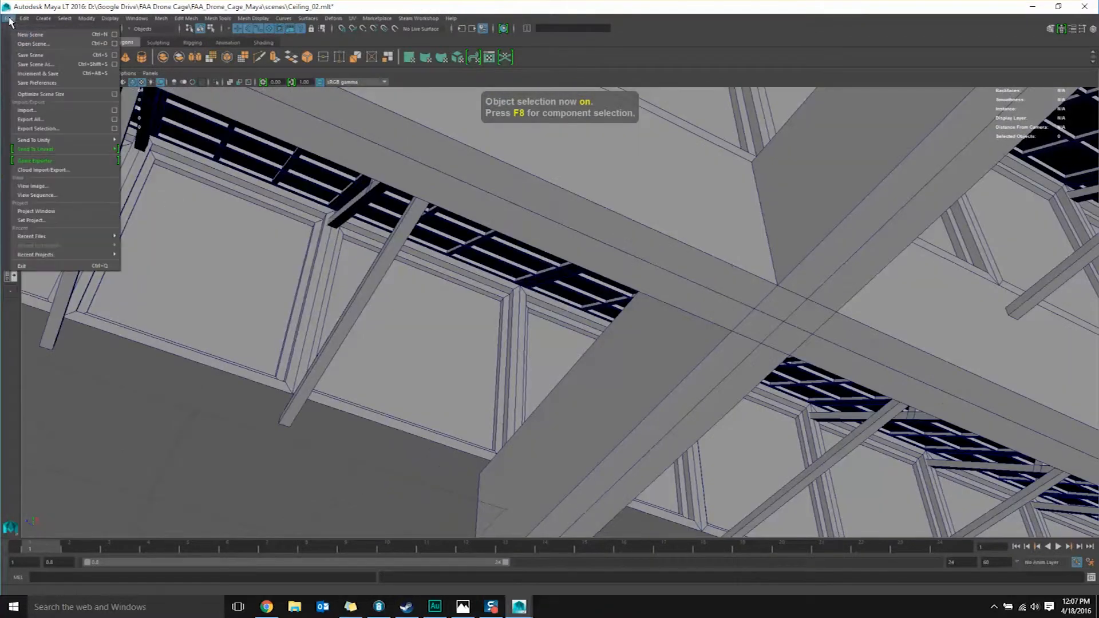
{"action": "left_click", "coordinate": [44, 64]}
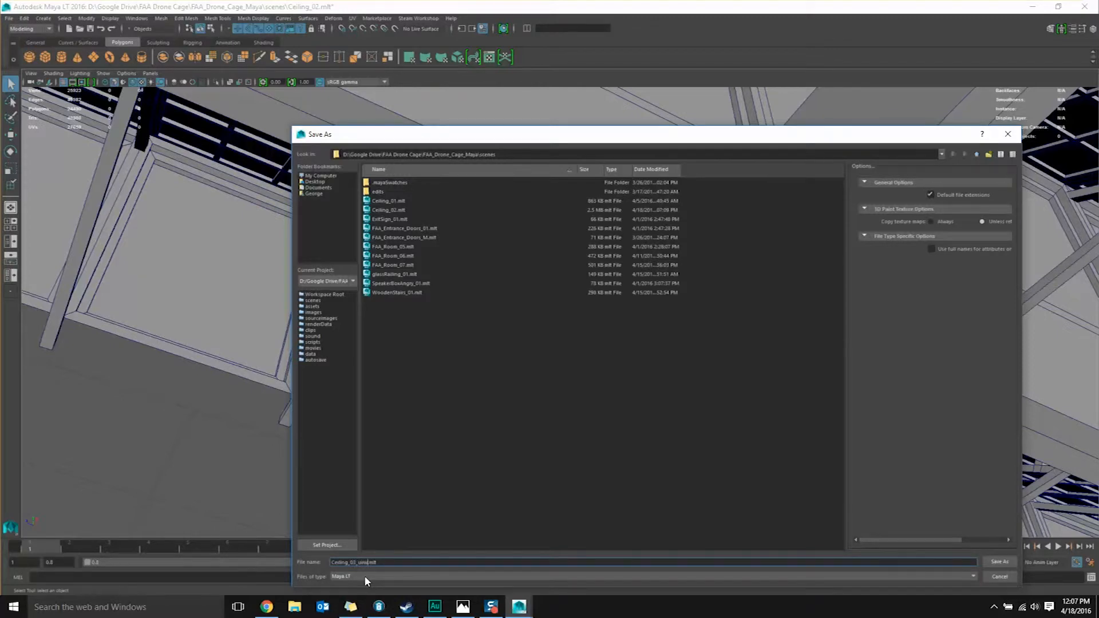
{"action": "type", "text": "ing"}
{"action": "key", "text": "Return"}
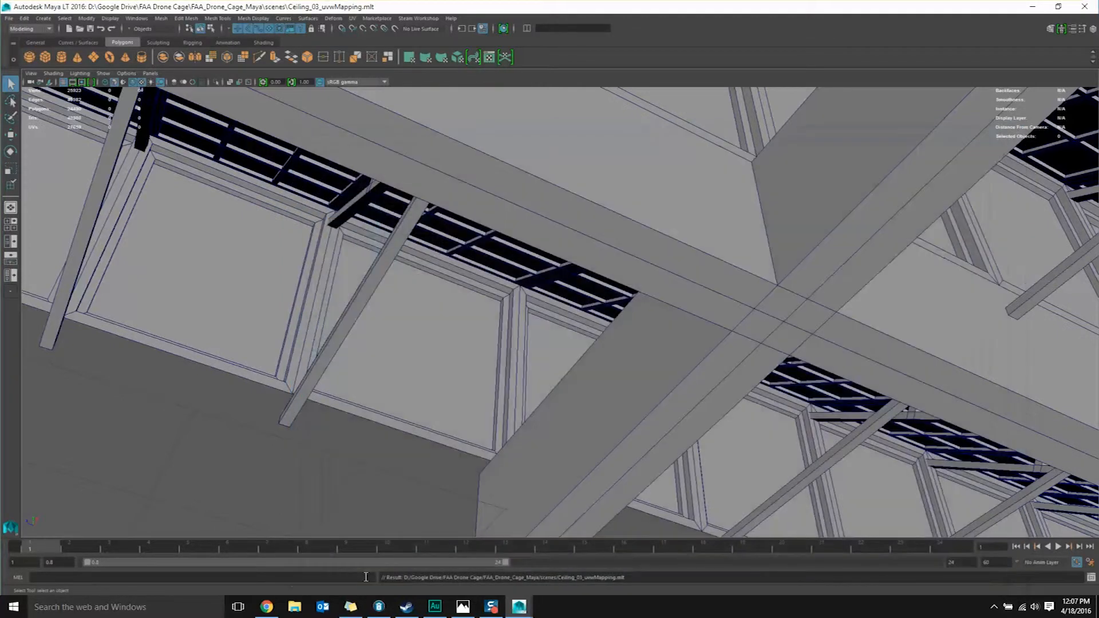
Step: Select all six window sections in the bay and combine them into one mesh
{"action": "scroll", "coordinate": [341, 389], "scroll_direction": "down", "scroll_amount": 5}
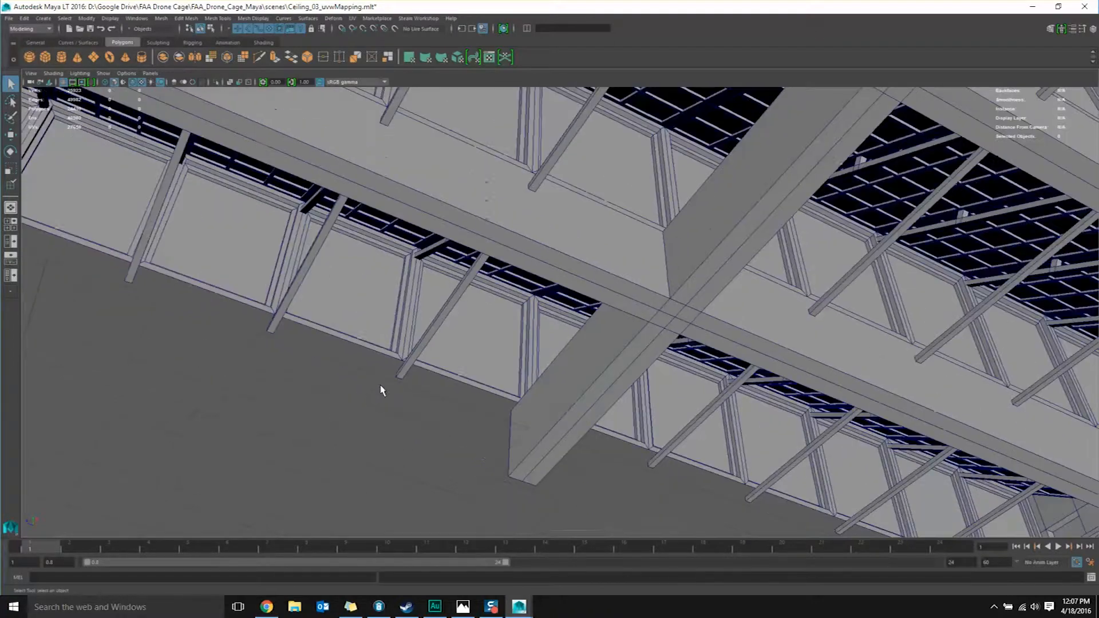
{"action": "middle_click_drag", "start_coordinate": [380, 387], "coordinate": [493, 395], "text": "alt"}
{"action": "left_click_drag", "start_coordinate": [493, 395], "coordinate": [503, 393], "text": "alt"}
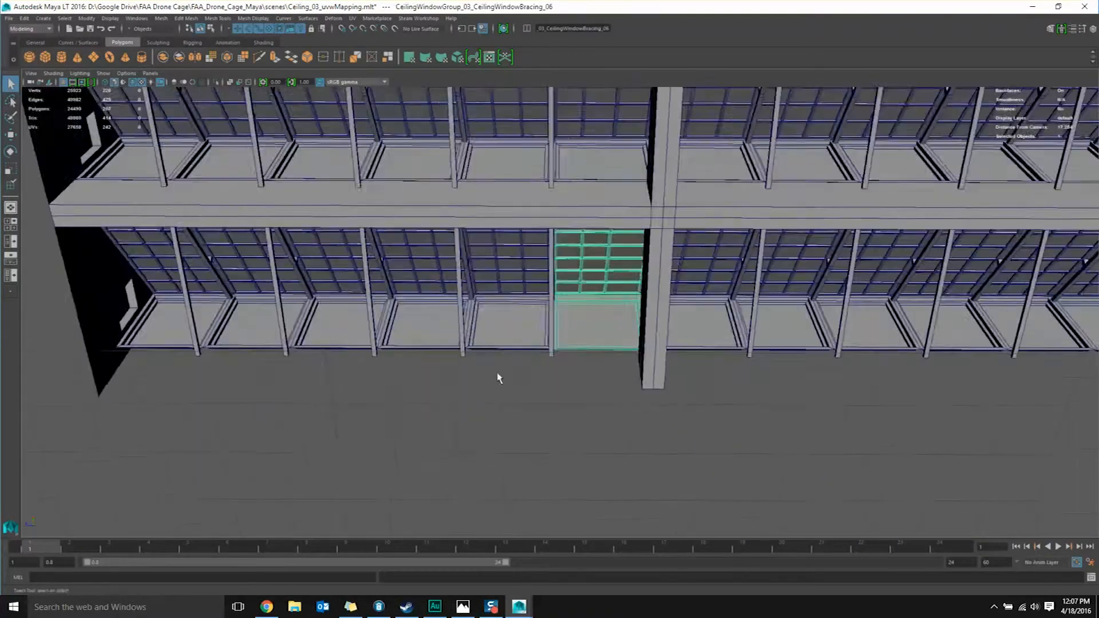
{"action": "middle_click_drag", "start_coordinate": [498, 378], "coordinate": [601, 371], "text": "alt"}
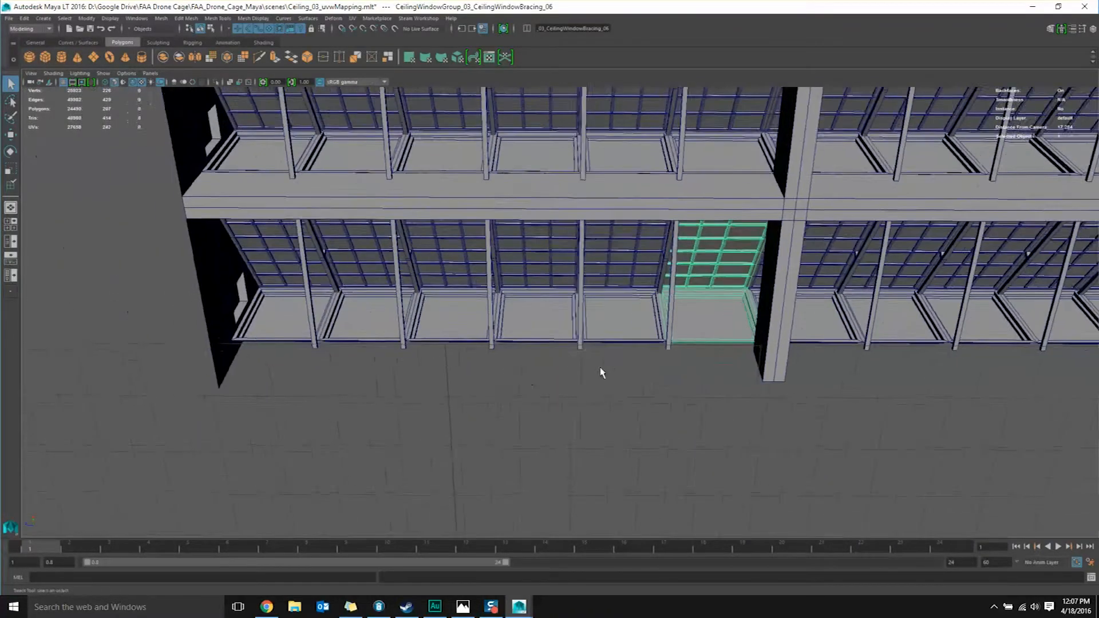
{"action": "scroll", "coordinate": [601, 371], "scroll_direction": "up", "scroll_amount": 2}
{"action": "left_click", "coordinate": [640, 325], "text": "shift"}
{"action": "left_click", "coordinate": [521, 319], "text": "shift"}
{"action": "left_click", "coordinate": [306, 315], "text": "shift"}
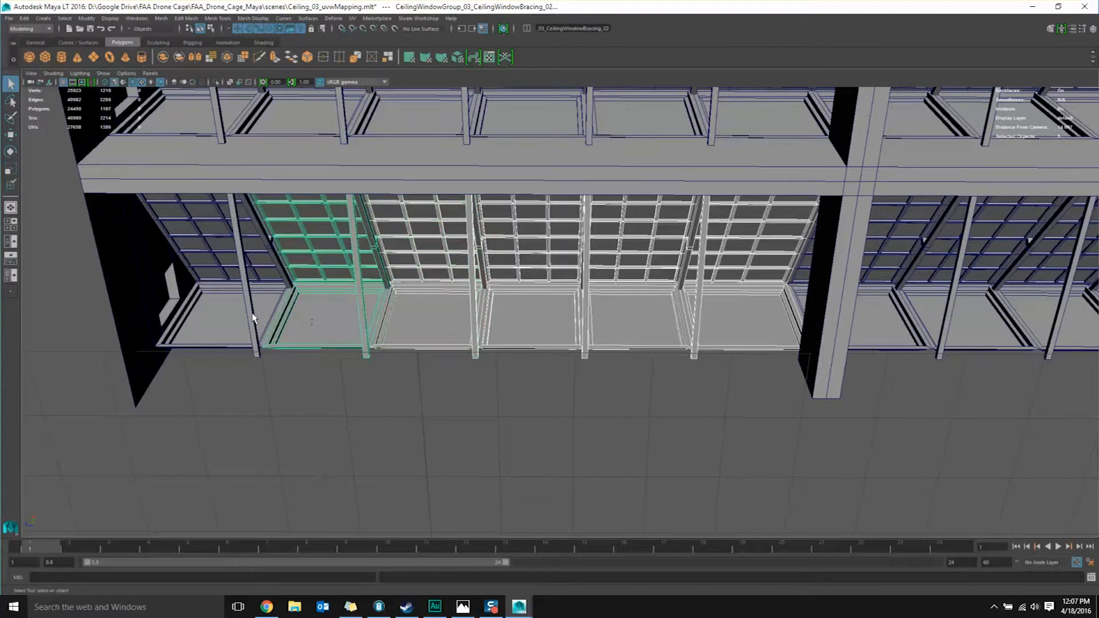
{"action": "left_click", "coordinate": [224, 306], "text": "shift"}
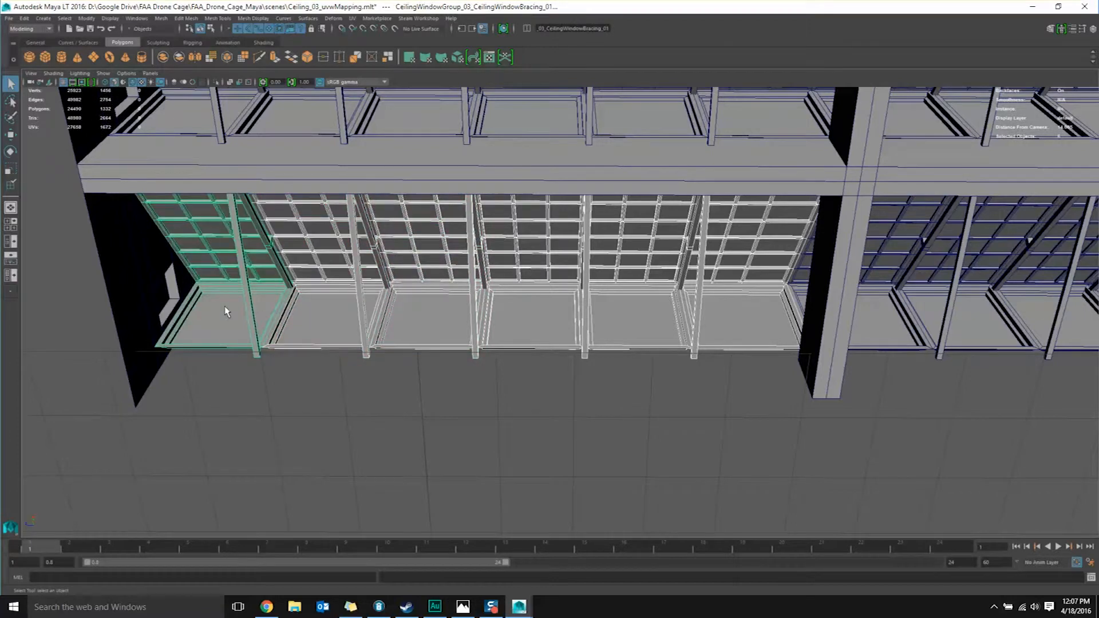
{"action": "left_click", "coordinate": [162, 58]}
{"action": "left_click", "coordinate": [651, 405]}
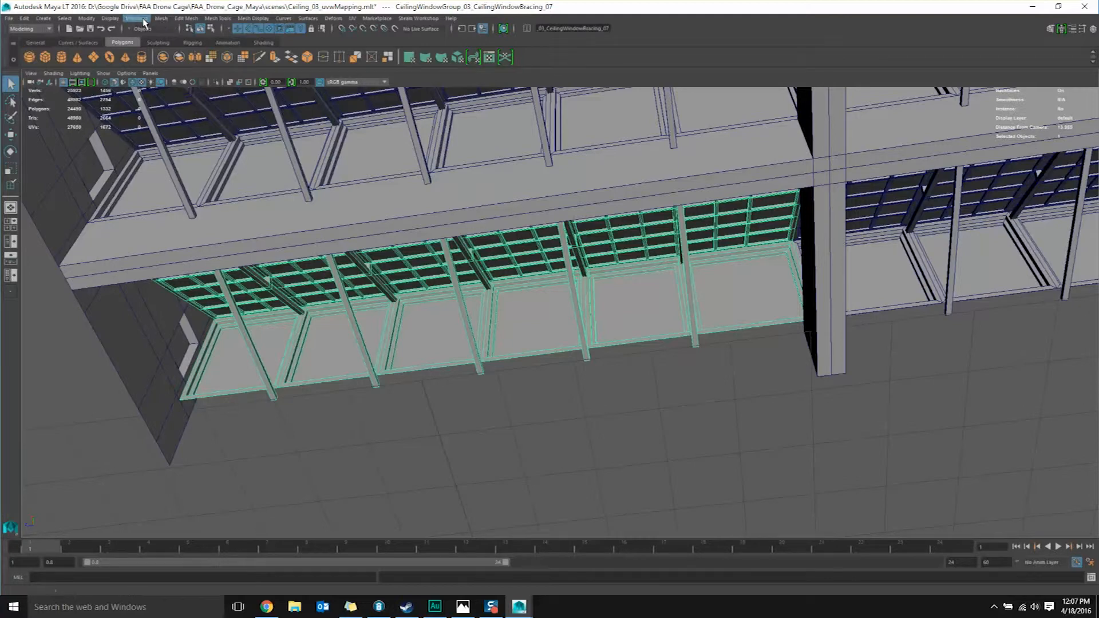
Step: Open the UV Editor for the combined bay and inspect how the overlapping UV shells correspond to faces on the mesh
{"action": "left_click", "coordinate": [136, 17]}
{"action": "left_click", "coordinate": [167, 139]}
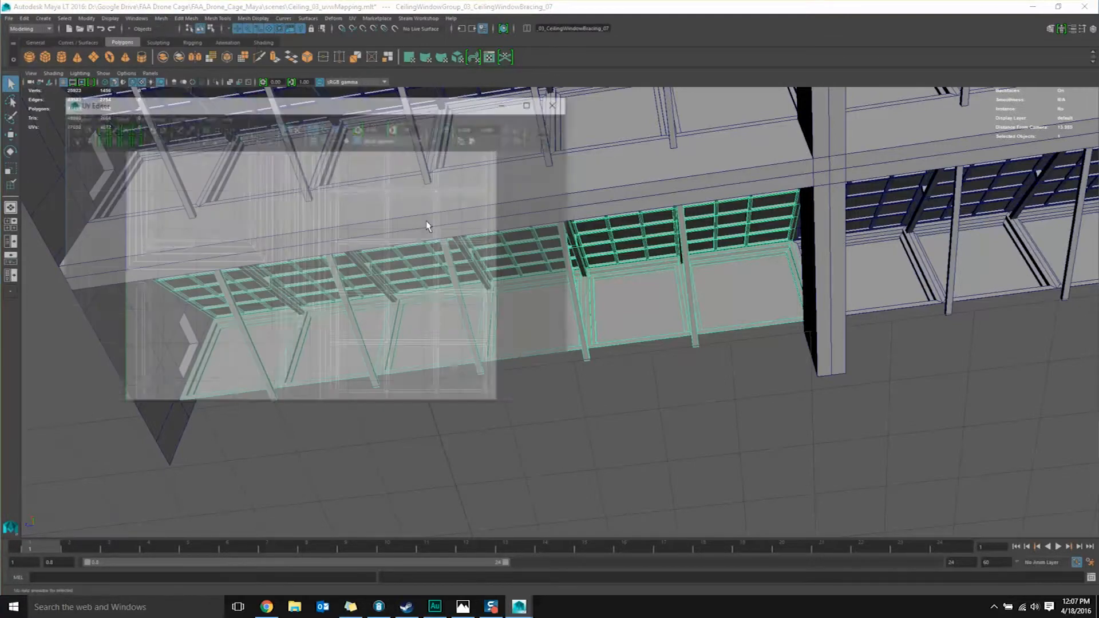
{"action": "scroll", "coordinate": [392, 270], "scroll_direction": "down", "scroll_amount": 2}
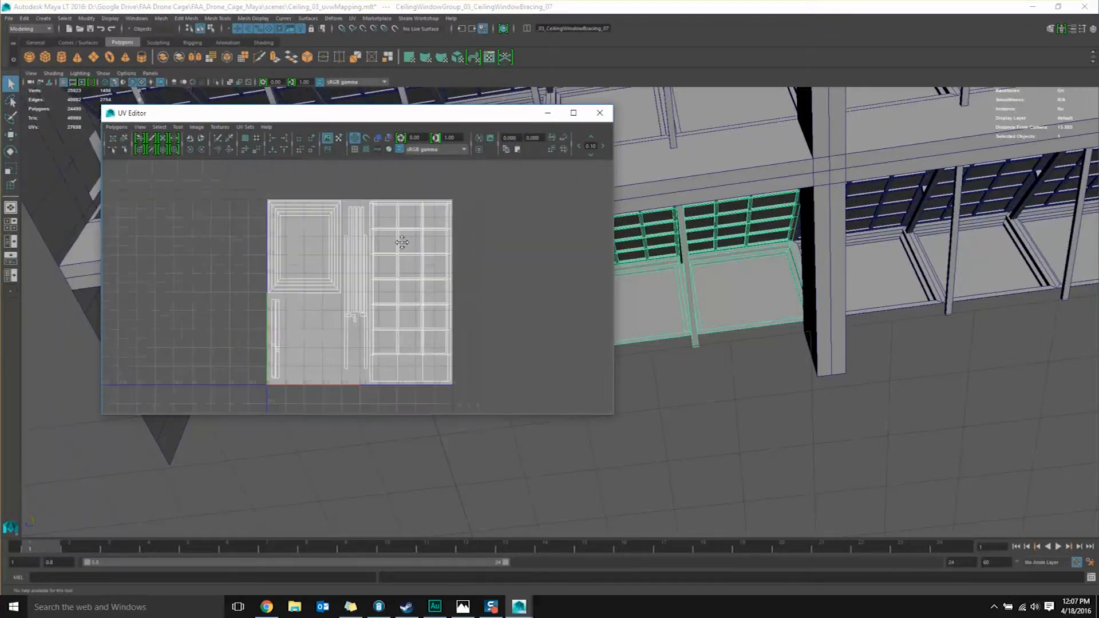
{"action": "left_click_drag", "start_coordinate": [418, 113], "coordinate": [289, 99]}
{"action": "right_click", "coordinate": [330, 217]}
{"action": "right_click_drag", "start_coordinate": [330, 219], "coordinate": [331, 243]}
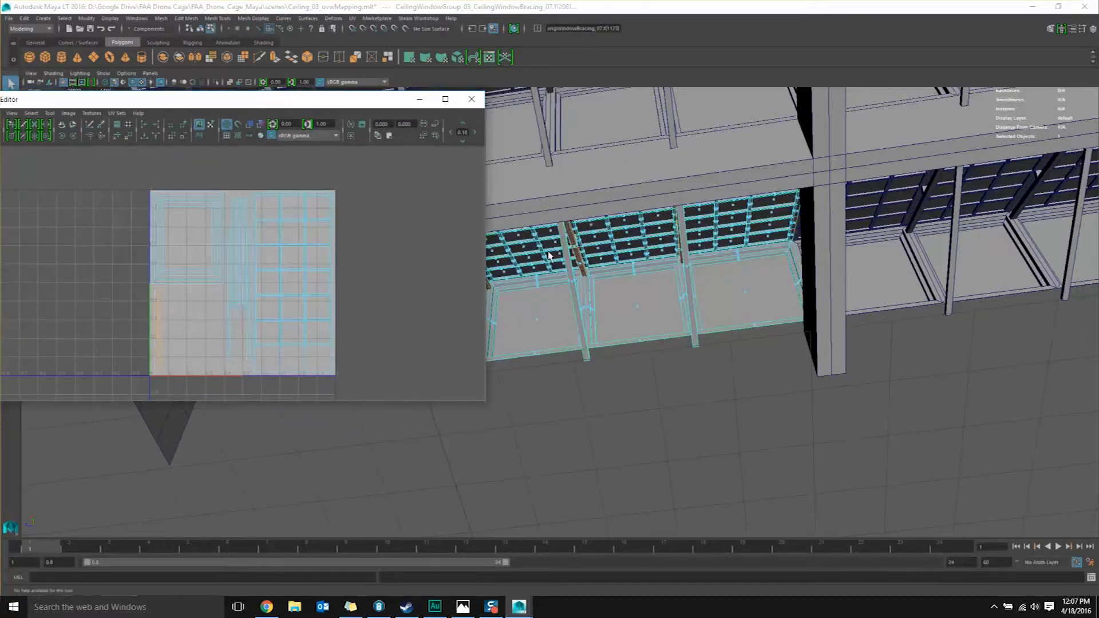
{"action": "left_click", "coordinate": [596, 238]}
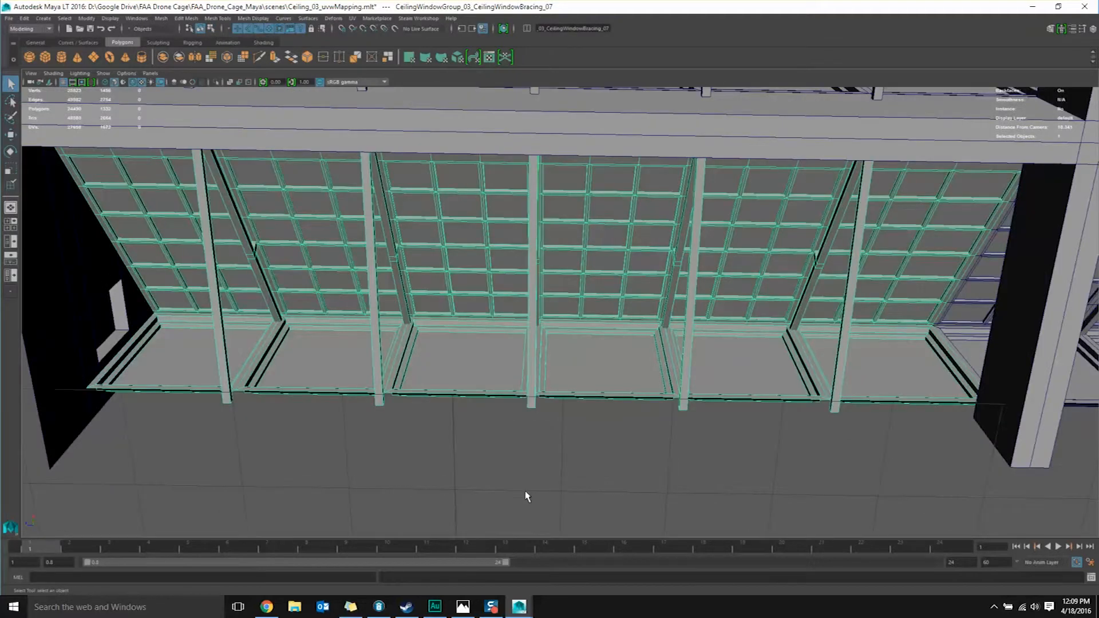
Step: Reselect the combined window bay and examine it up close and in relation to the remaining ceiling bays
{"action": "left_click", "coordinate": [527, 478]}
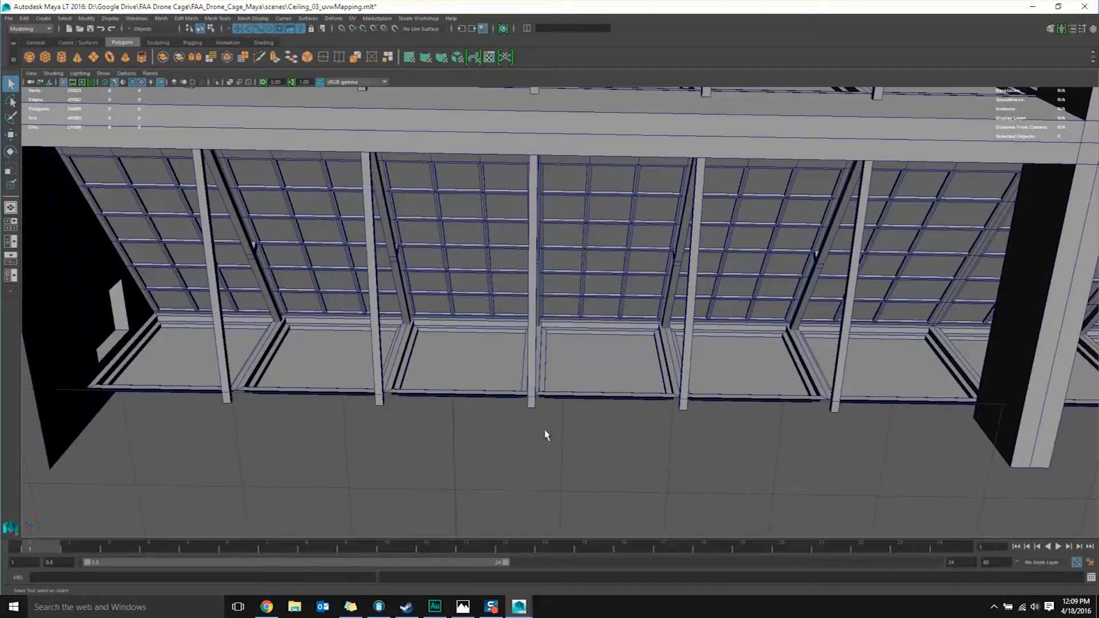
{"action": "left_click", "coordinate": [595, 371]}
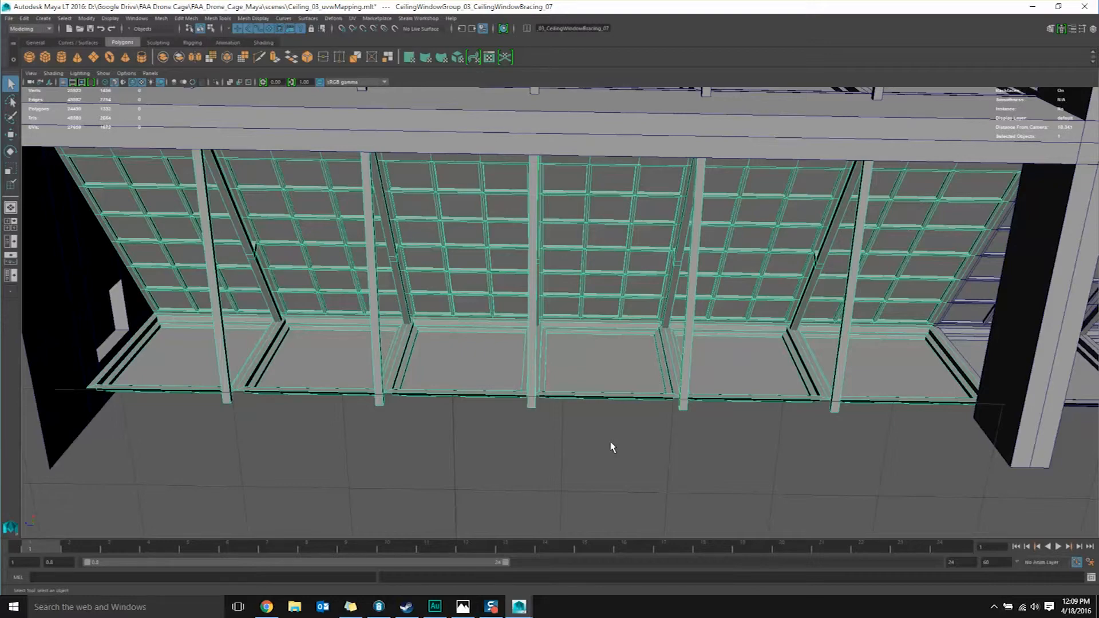
{"action": "scroll", "coordinate": [511, 360], "scroll_direction": "down", "scroll_amount": 8}
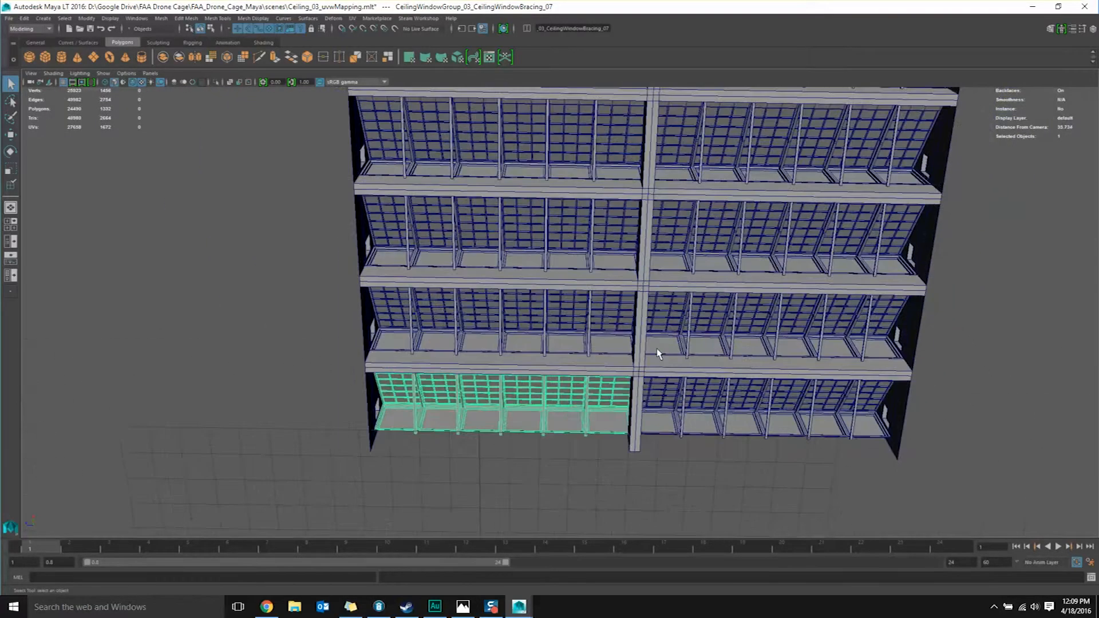
{"action": "scroll", "coordinate": [658, 354], "scroll_direction": "down", "scroll_amount": 3}
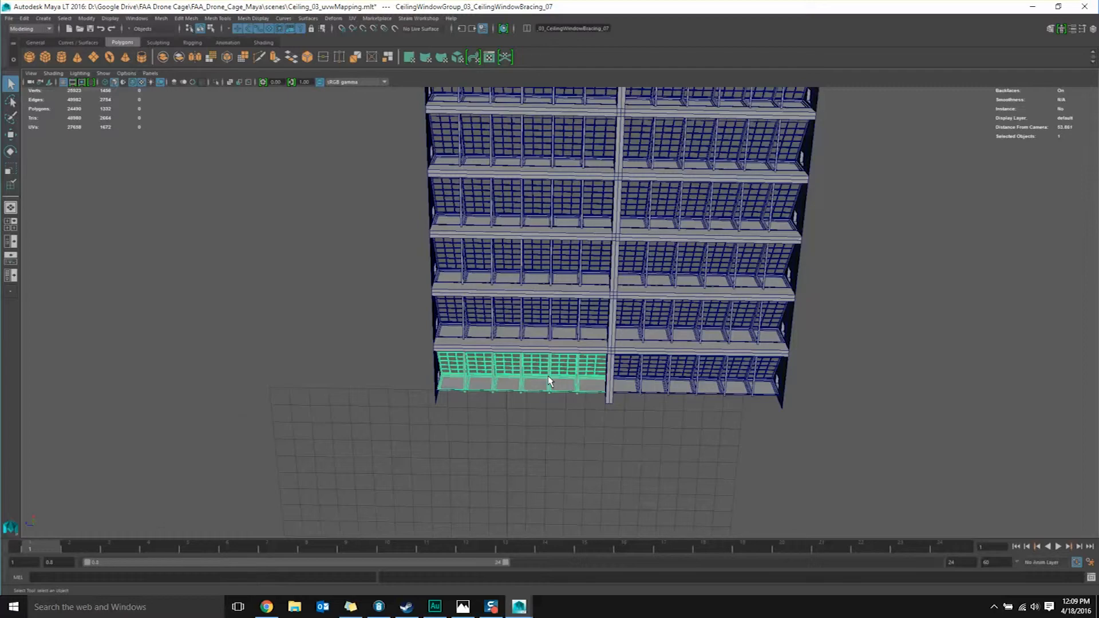
{"action": "scroll", "coordinate": [548, 375], "scroll_direction": "up", "scroll_amount": 8}
{"action": "middle_click_drag", "start_coordinate": [512, 421], "coordinate": [593, 293], "text": "alt"}
{"action": "left_click_drag", "start_coordinate": [593, 293], "coordinate": [576, 321], "text": "alt"}
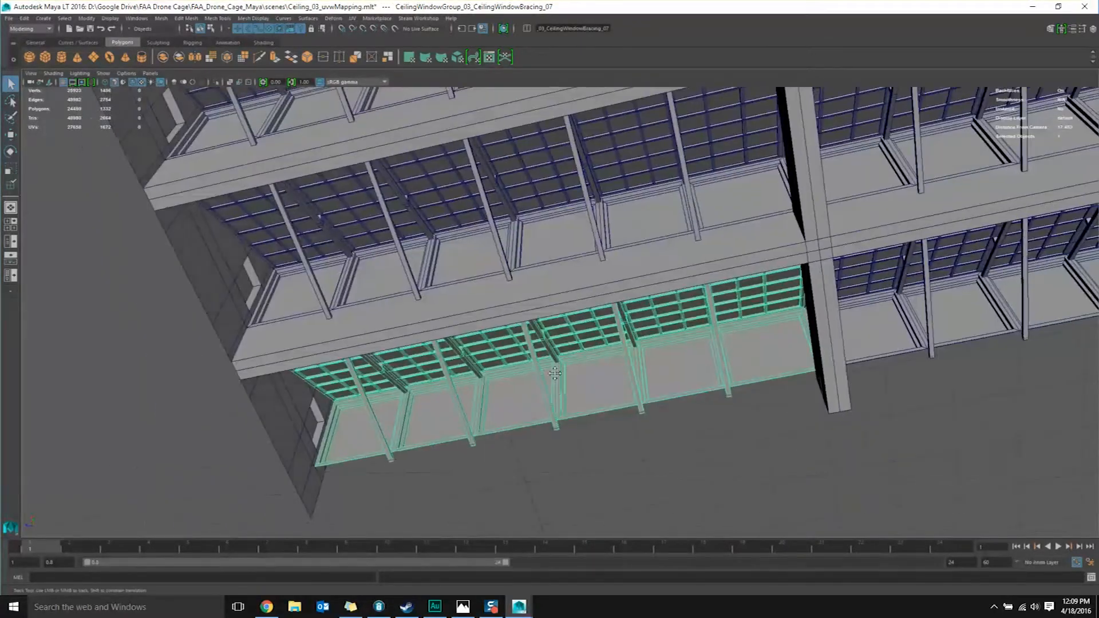
{"action": "scroll", "coordinate": [576, 322], "scroll_direction": "up", "scroll_amount": 3}
{"action": "middle_click_drag", "start_coordinate": [502, 427], "coordinate": [456, 327], "text": "alt"}
{"action": "left_click_drag", "start_coordinate": [457, 326], "coordinate": [480, 236], "text": "alt"}
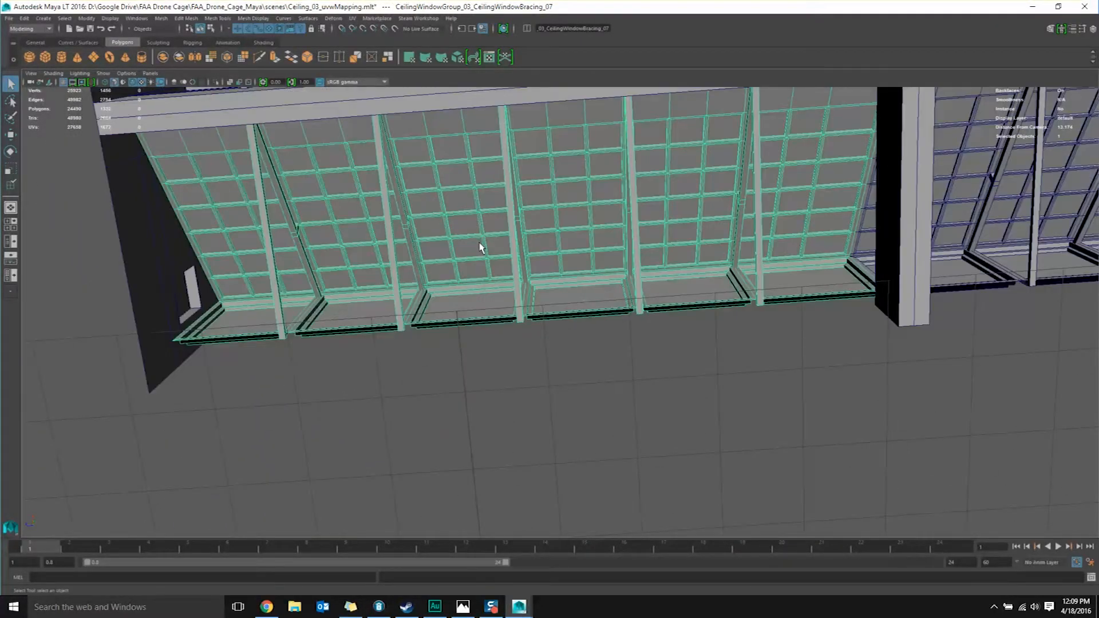
{"action": "scroll", "coordinate": [522, 226], "scroll_direction": "down", "scroll_amount": 5}
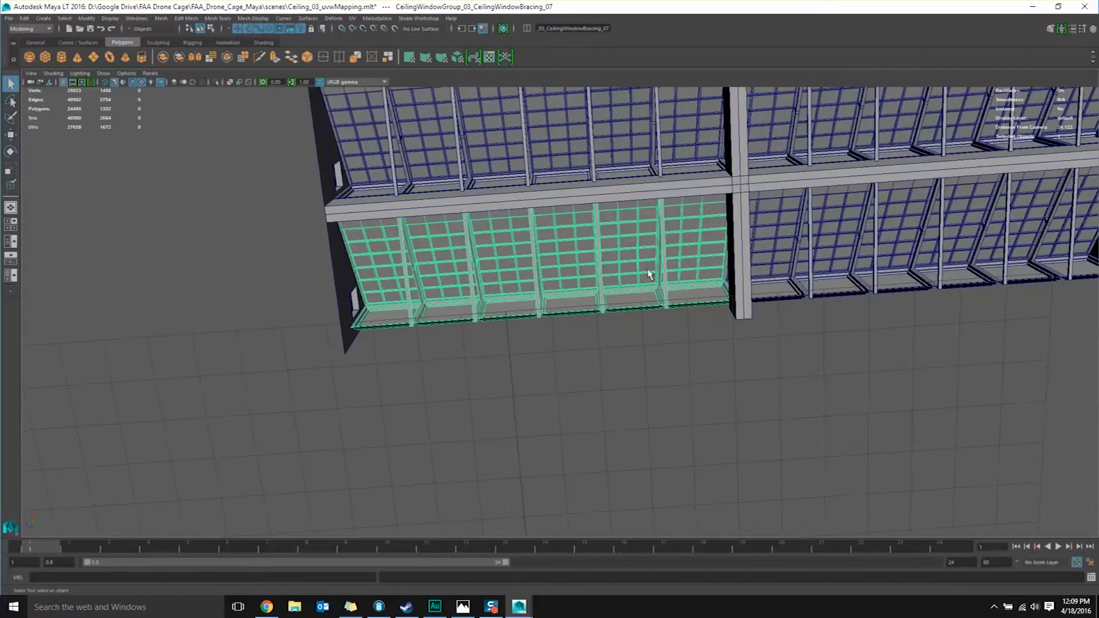
{"action": "scroll", "coordinate": [543, 329], "scroll_direction": "up", "scroll_amount": 2}
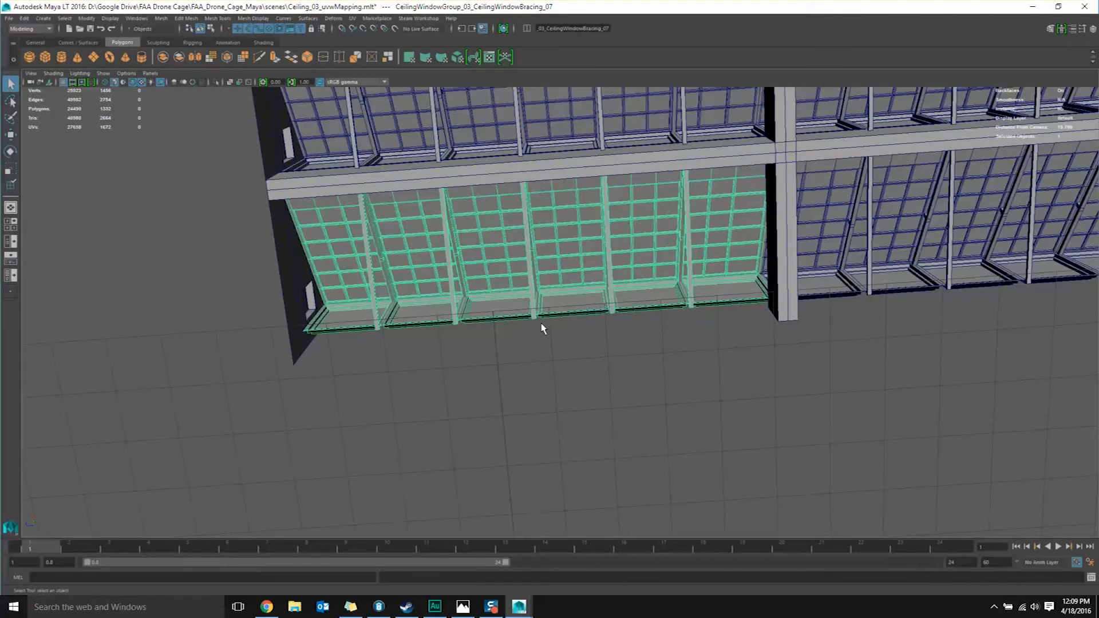